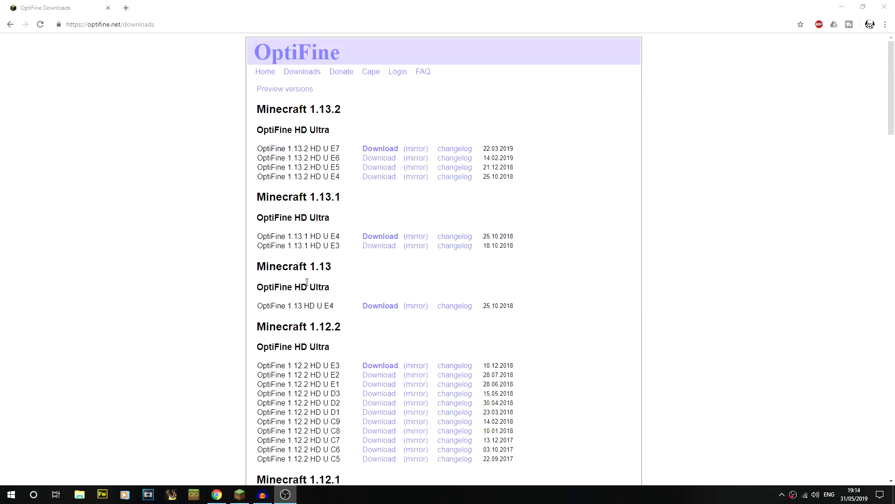
Step: Show the list of preview versions on the OptiFine downloads page
{"action": "left_click", "coordinate": [220, 25]}
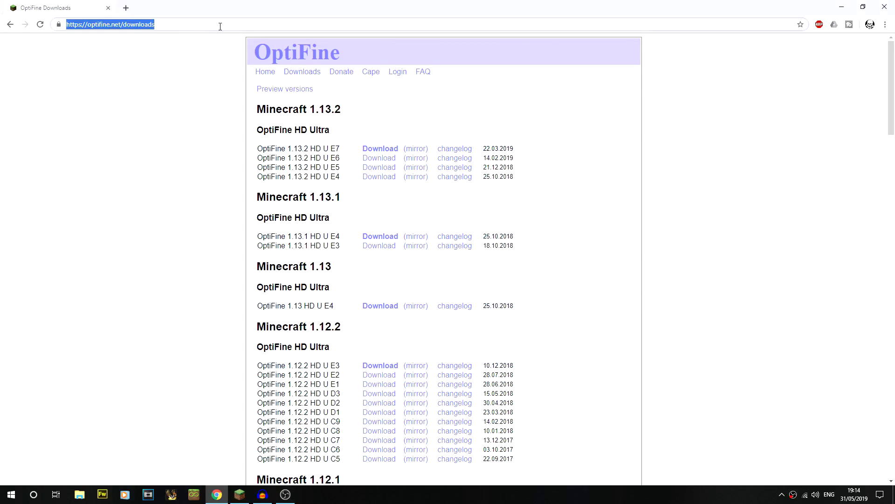
{"action": "left_click", "coordinate": [220, 26]}
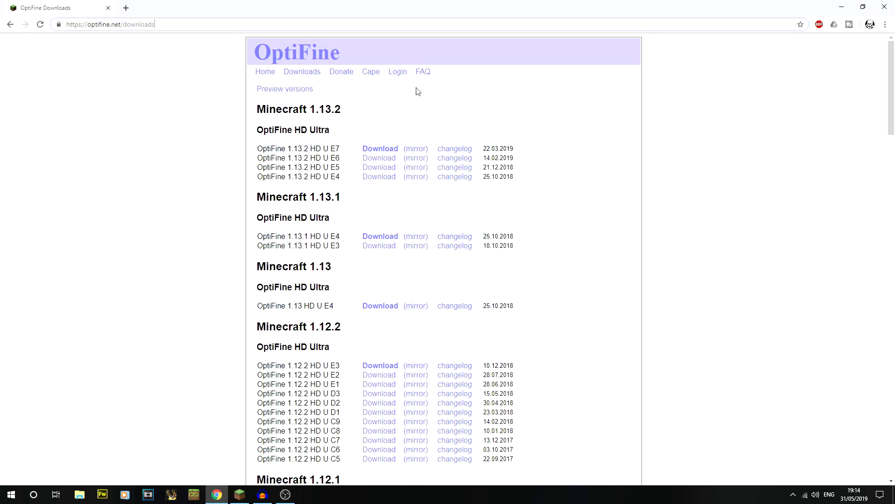
{"action": "left_click", "coordinate": [286, 92]}
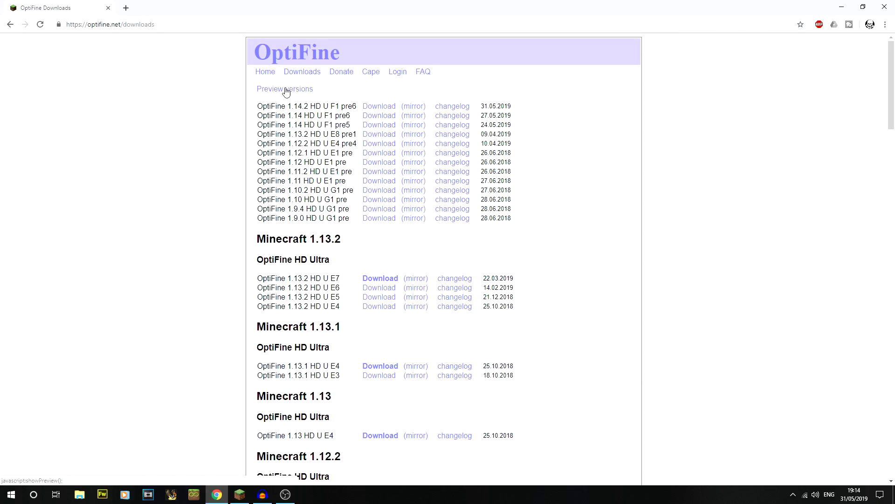
Step: Examine the OptiFine preview builds listed for Minecraft 1.14.2 and 1.14
{"action": "left_click_drag", "start_coordinate": [258, 106], "coordinate": [350, 107]}
{"action": "left_click", "coordinate": [325, 108]}
{"action": "double_click", "coordinate": [298, 105]}
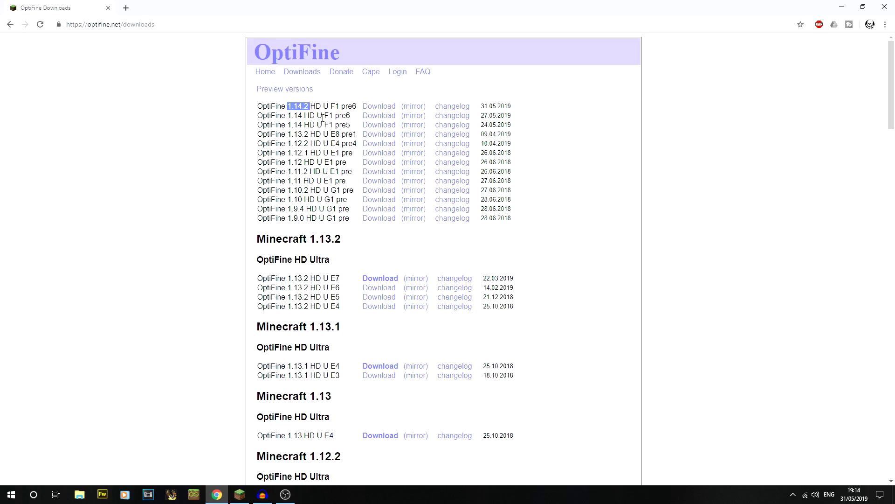
{"action": "double_click", "coordinate": [343, 108]}
{"action": "left_click_drag", "start_coordinate": [299, 116], "coordinate": [335, 124]}
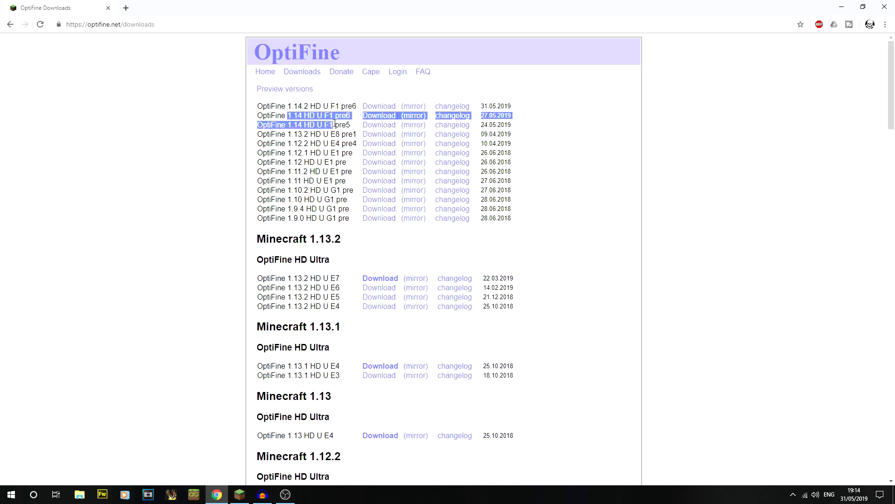
{"action": "left_click", "coordinate": [308, 124]}
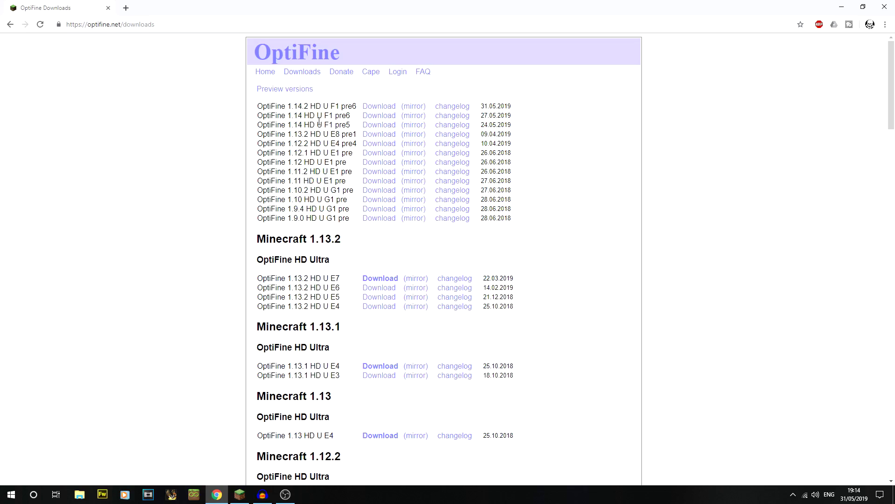
{"action": "left_click_drag", "start_coordinate": [356, 107], "coordinate": [350, 106]}
{"action": "left_click", "coordinate": [349, 106]}
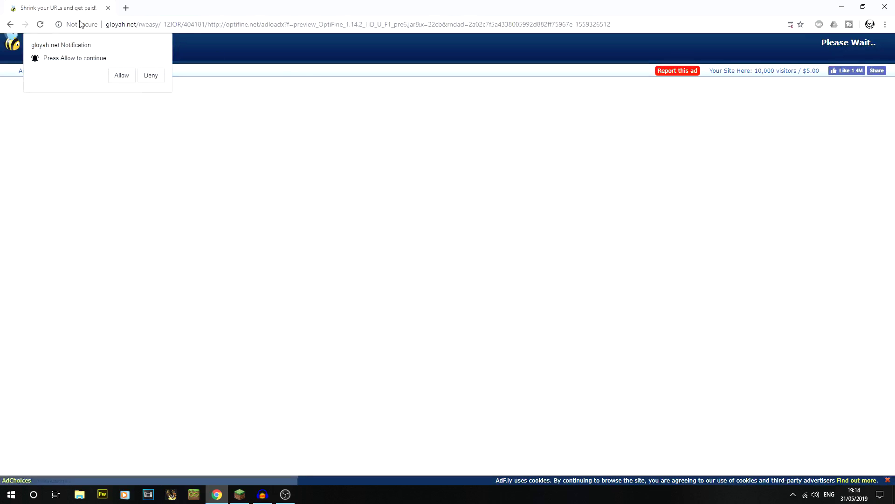
Step: Deny the ad page's notification request, then download and keep preview_OptiFine_1.14.2_HD_U_F1_pre6.jar
{"action": "left_click", "coordinate": [148, 79]}
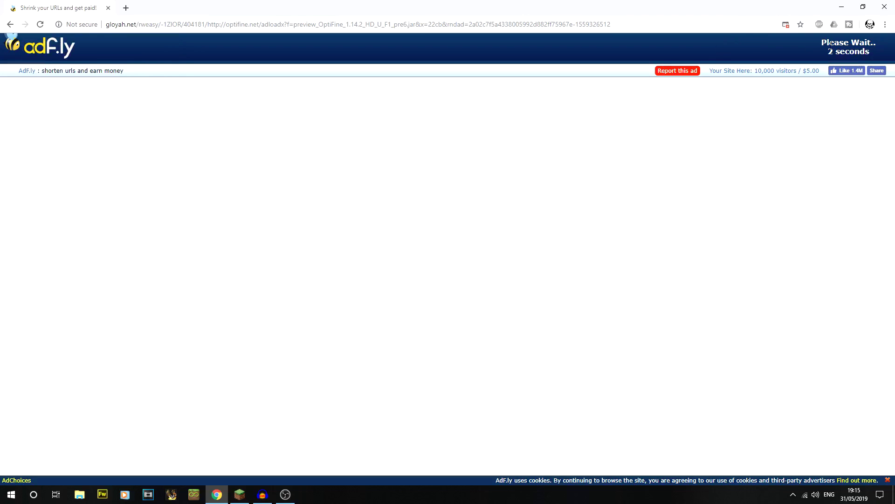
{"action": "left_click_drag", "start_coordinate": [827, 41], "coordinate": [874, 55]}
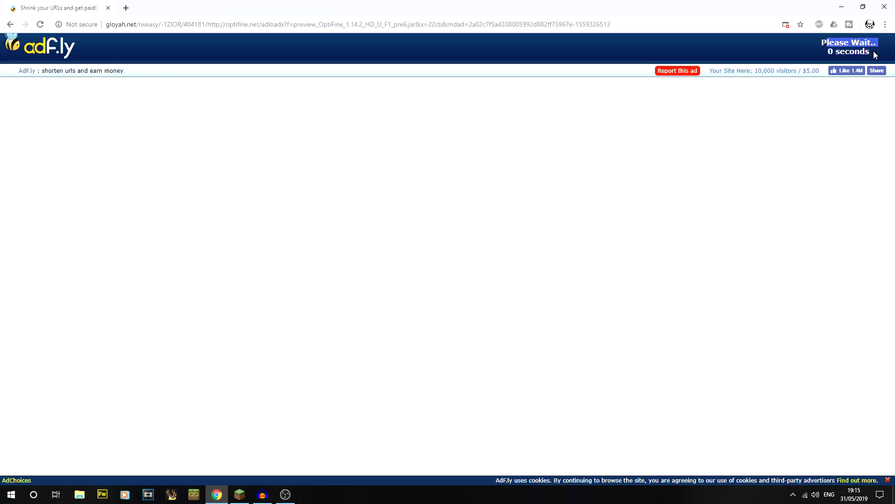
{"action": "left_click", "coordinate": [840, 49]}
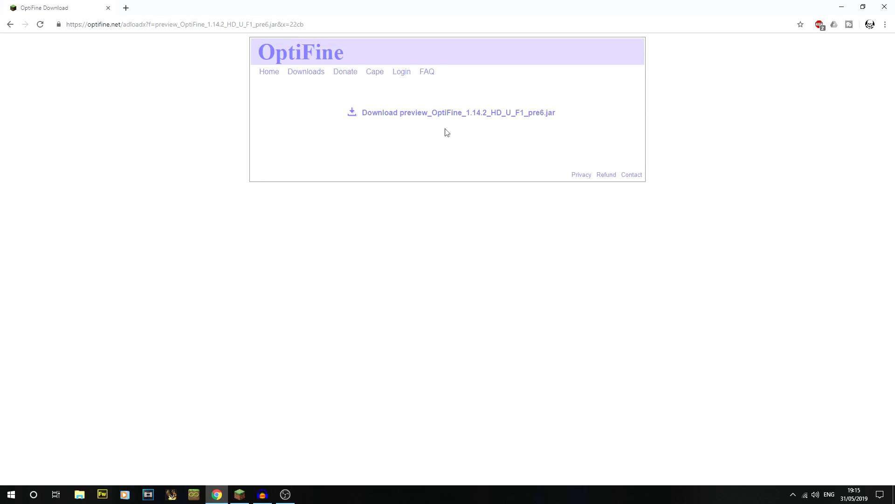
{"action": "left_click", "coordinate": [455, 117]}
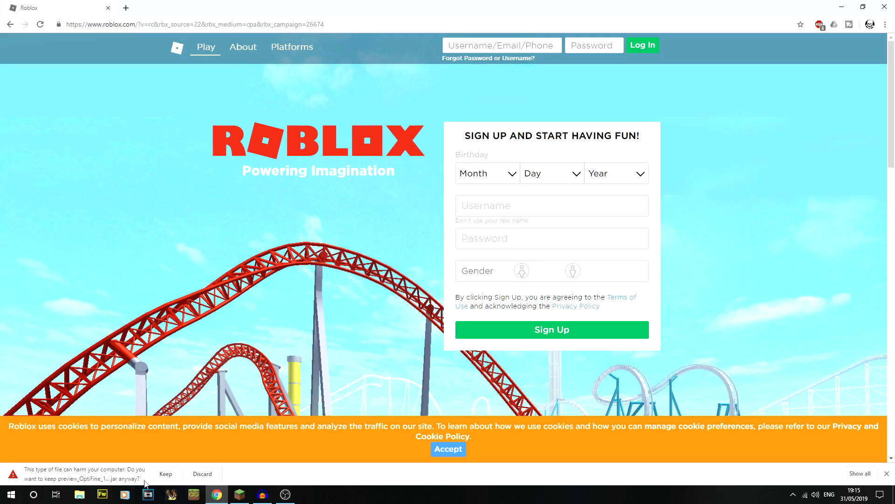
{"action": "left_click", "coordinate": [168, 475]}
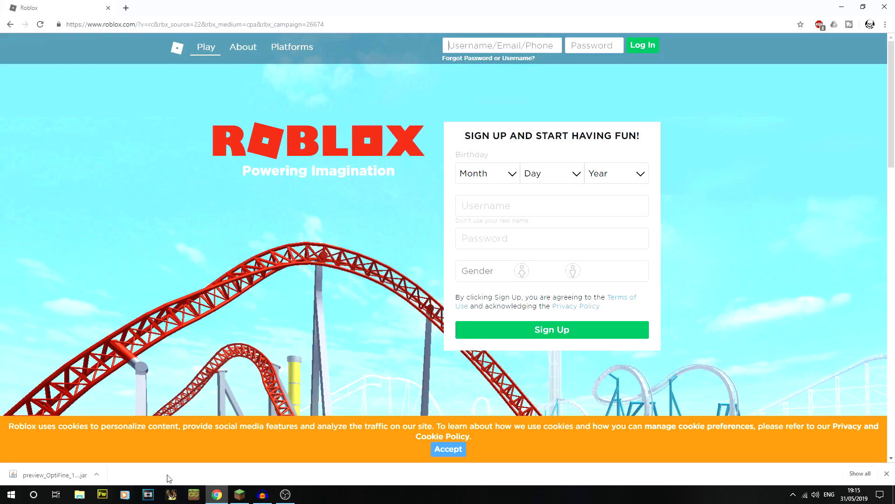
Step: Bring up the Minecraft Launcher, then open the Downloads folder in File Explorer
{"action": "left_click", "coordinate": [239, 494]}
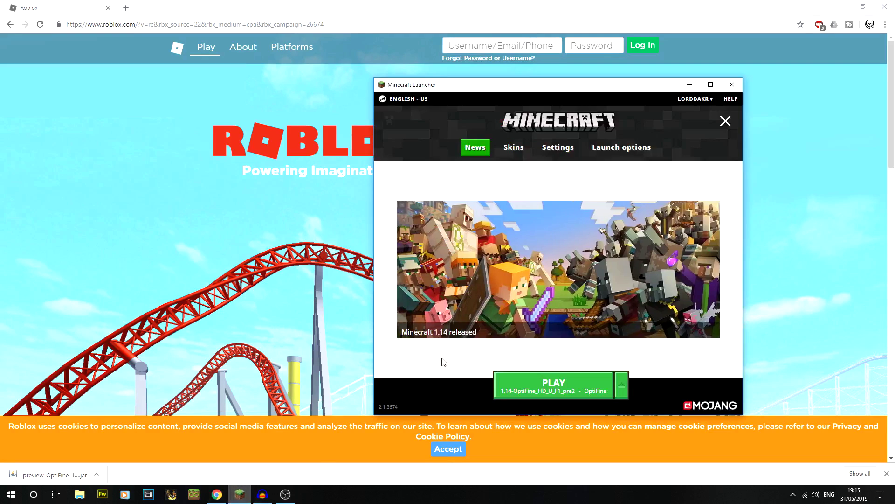
{"action": "left_click", "coordinate": [79, 494]}
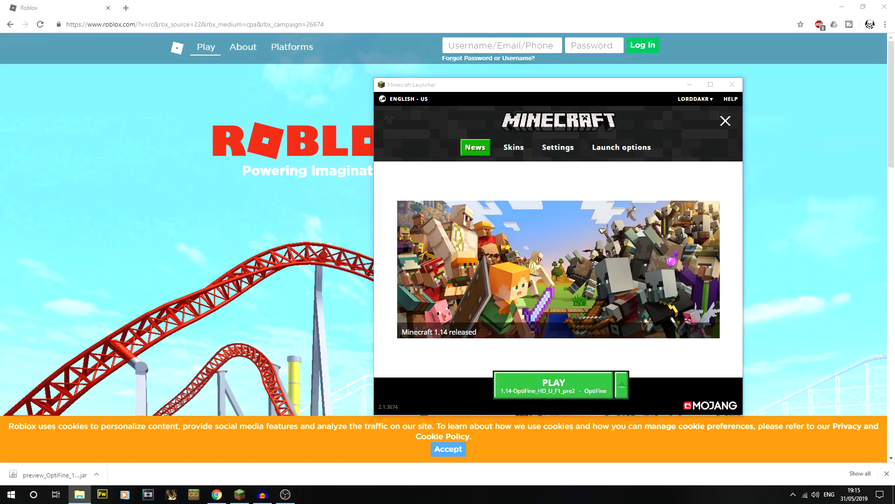
{"action": "left_click", "coordinate": [106, 187]}
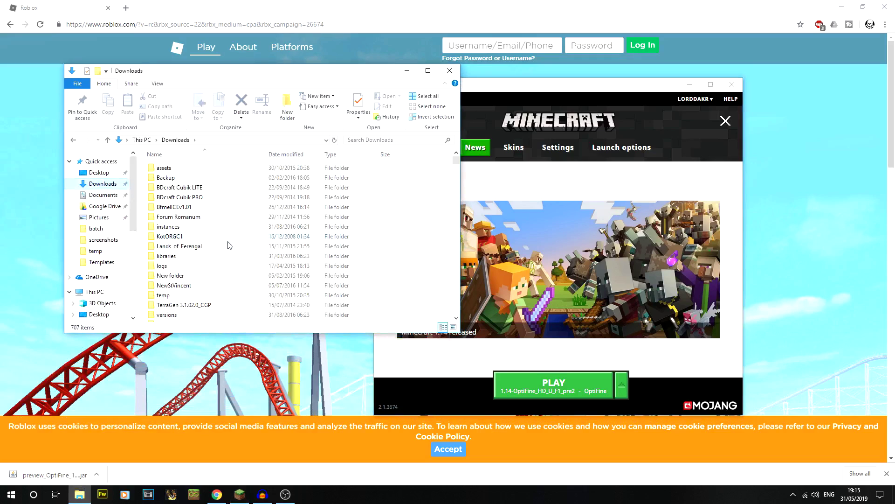
Step: Sort the Downloads folder by date modified, newest first, and select preview_OptiFine_1.14.2_HD_U_F1_pre6.jar
{"action": "left_click", "coordinate": [229, 246]}
{"action": "left_click", "coordinate": [290, 154]}
{"action": "scroll", "coordinate": [362, 238], "scroll_direction": "up", "scroll_amount": 3}
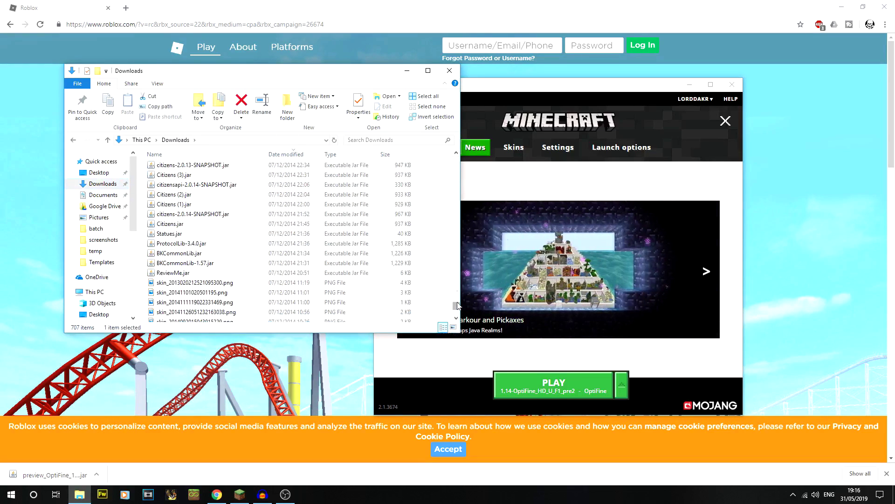
{"action": "left_click_drag", "start_coordinate": [457, 294], "coordinate": [458, 141]}
{"action": "left_click", "coordinate": [233, 168]}
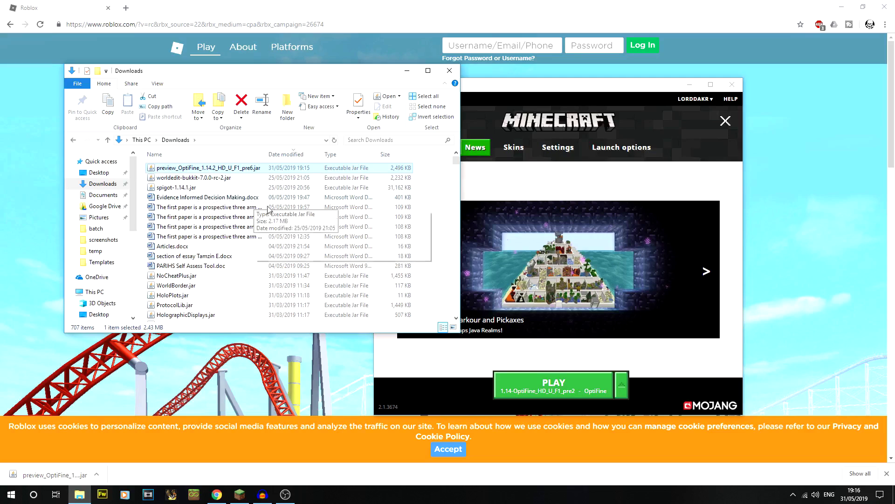
Step: Display the files in the Downloads folder as medium-sized icons
{"action": "key", "text": "ctrl+shift+6"}
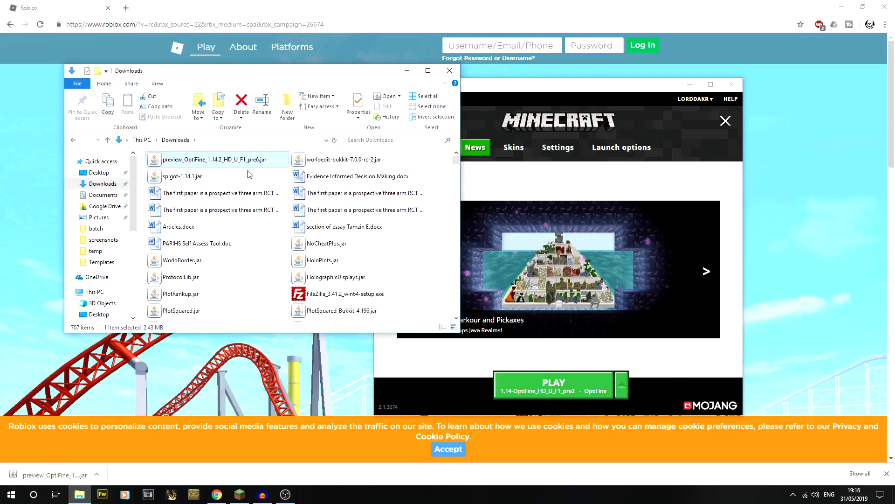
{"action": "key", "text": "ctrl+shift+3"}
{"action": "scroll", "coordinate": [168, 179], "scroll_direction": "up", "scroll_amount": 2, "text": "ctrl"}
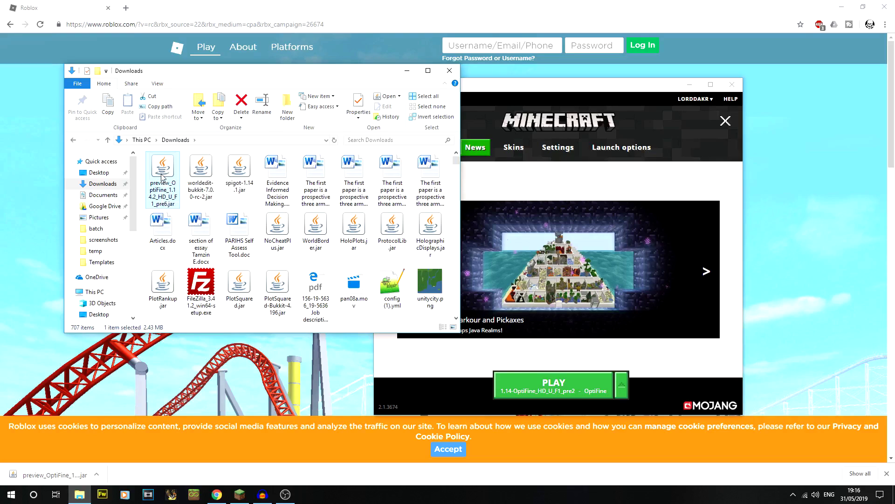
Step: In the properties of the OptiFine 1.14.2 file, set .jar files to open with WinRAR archiver
{"action": "right_click", "coordinate": [161, 176]}
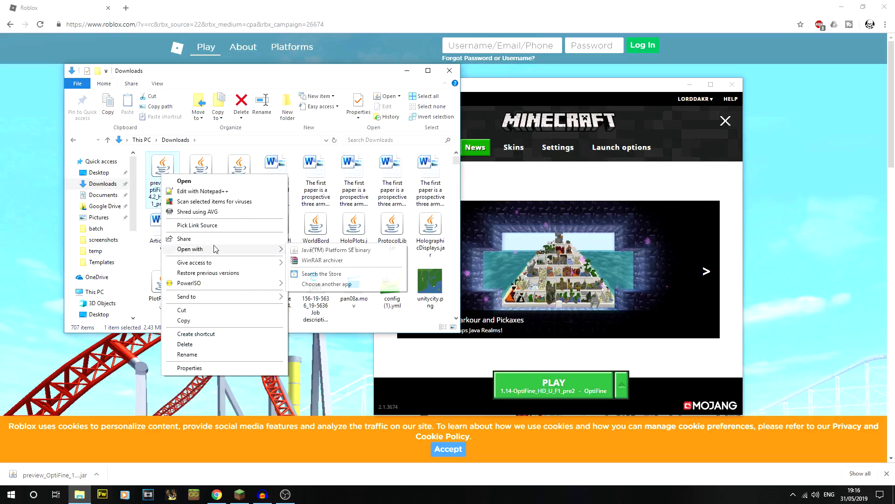
{"action": "left_click", "coordinate": [189, 368]}
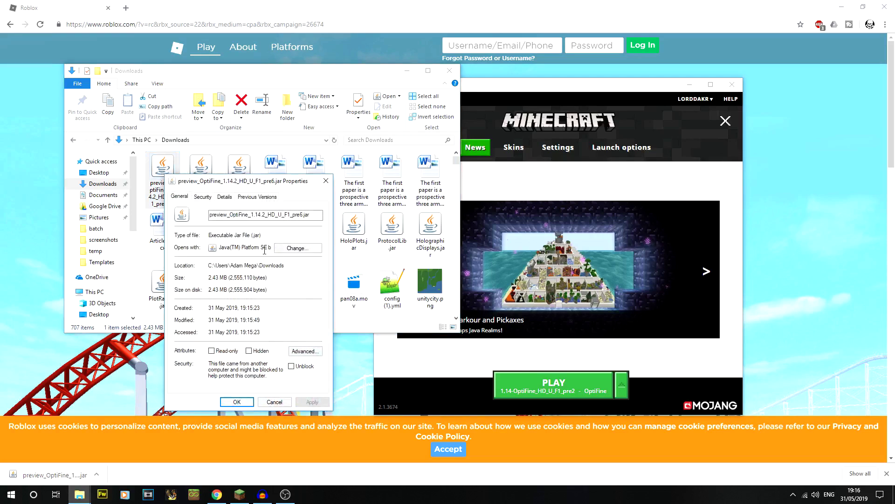
{"action": "left_click", "coordinate": [298, 248]}
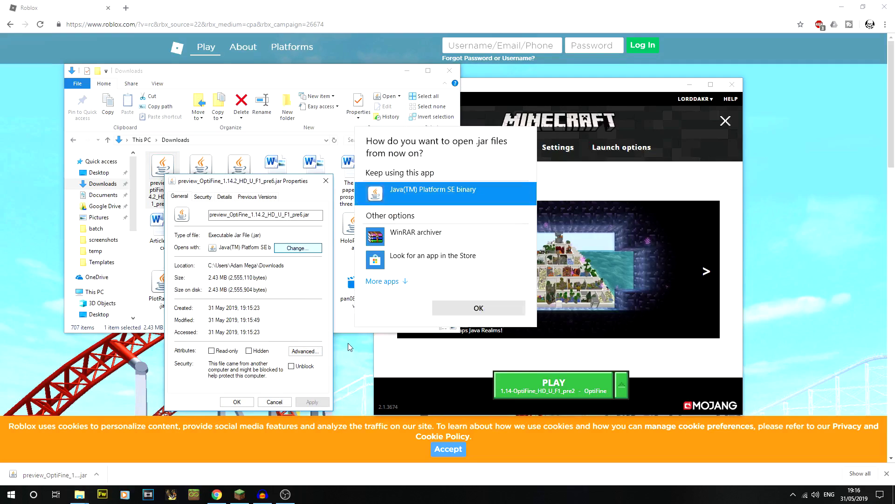
{"action": "left_click", "coordinate": [416, 233]}
{"action": "left_click", "coordinate": [478, 308]}
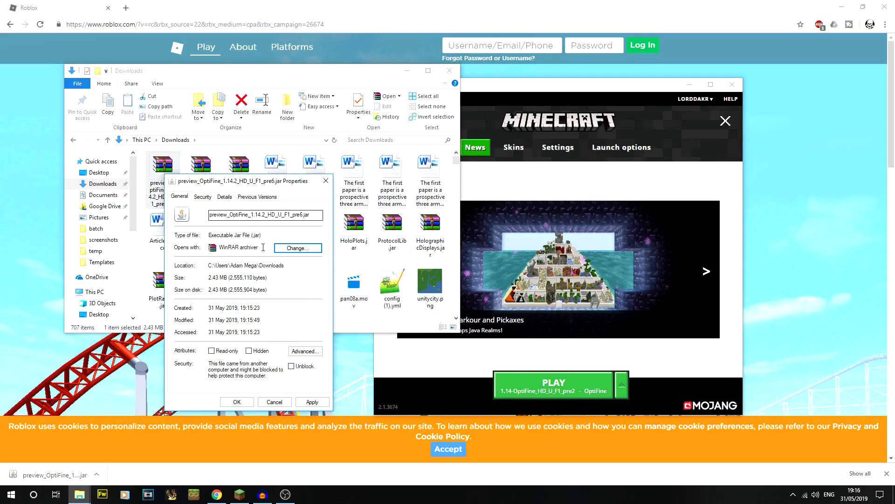
Step: Set .jar files to open with Java(TM) Platform SE binary, then apply and close the file properties
{"action": "key", "text": "Return"}
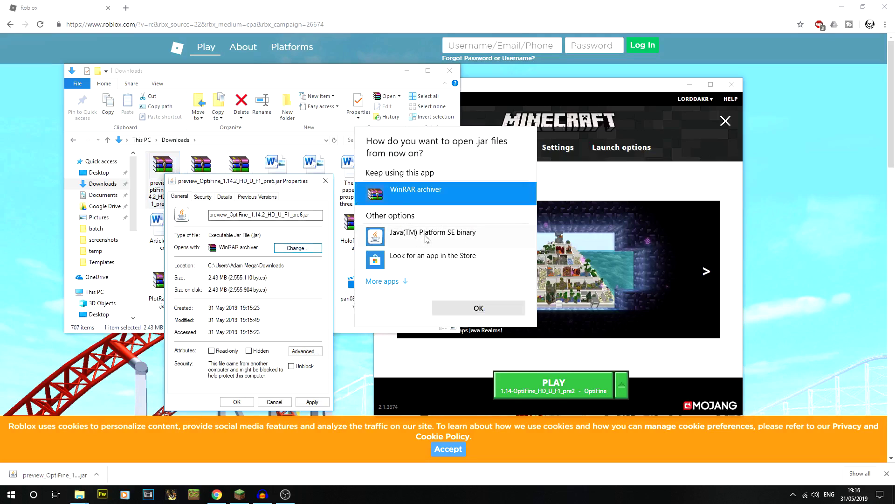
{"action": "left_click", "coordinate": [427, 235]}
{"action": "left_click", "coordinate": [454, 306]}
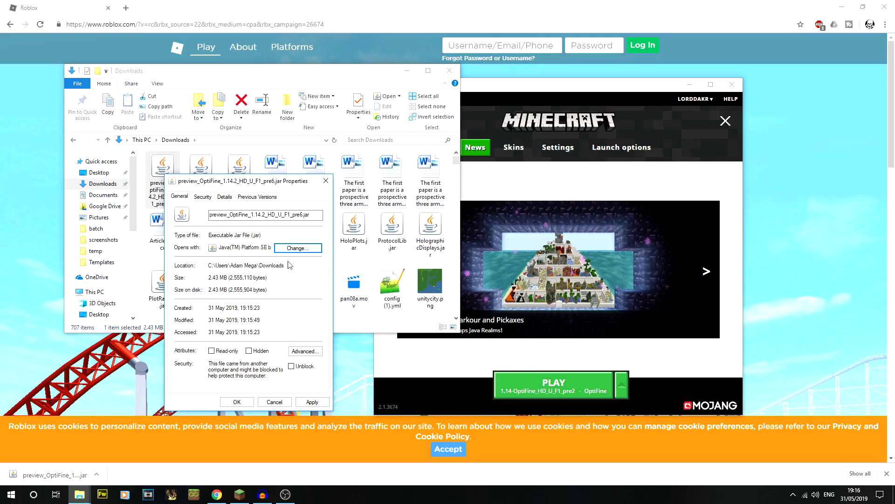
{"action": "left_click", "coordinate": [311, 401]}
{"action": "left_click", "coordinate": [237, 402]}
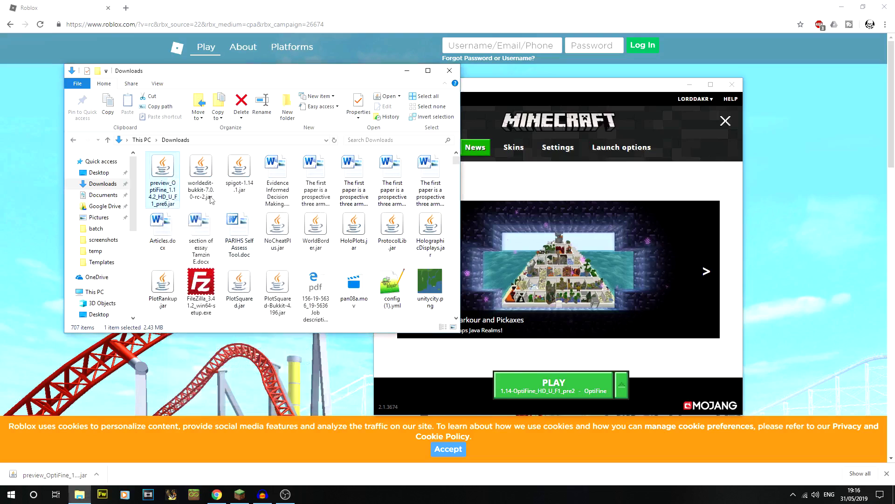
Step: Choose another app for opening the OptiFine 1.14.2 file and browse this PC for the program
{"action": "right_click", "coordinate": [160, 170]}
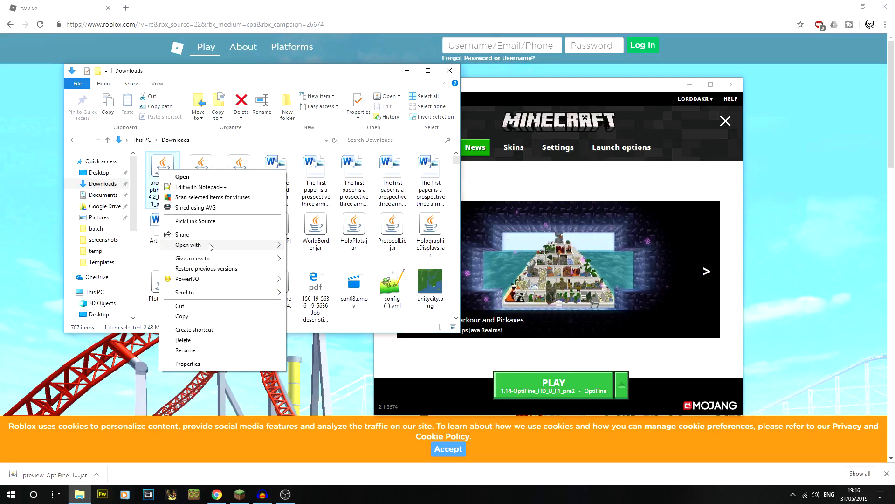
{"action": "mouse_move", "coordinate": [211, 247]}
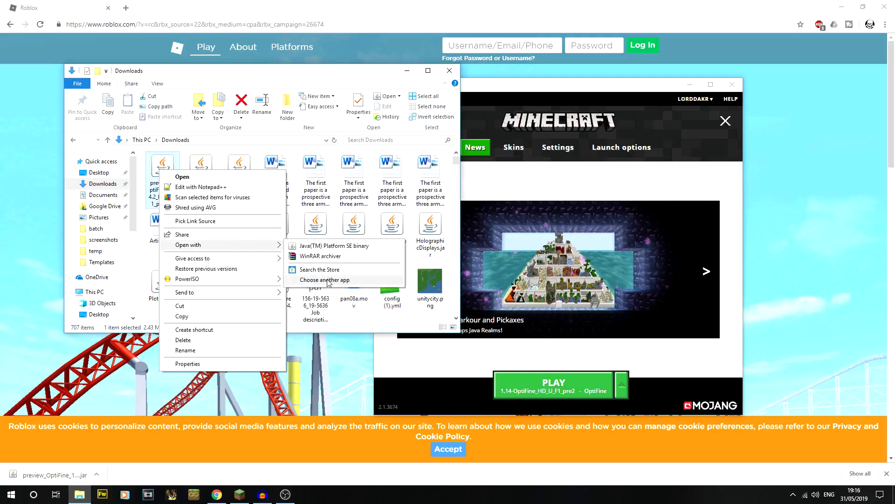
{"action": "left_click", "coordinate": [328, 281]}
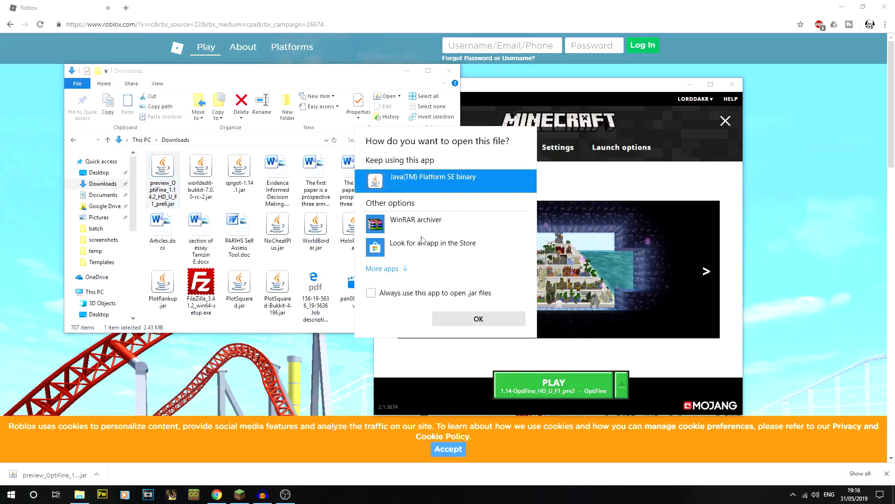
{"action": "left_click", "coordinate": [381, 269]}
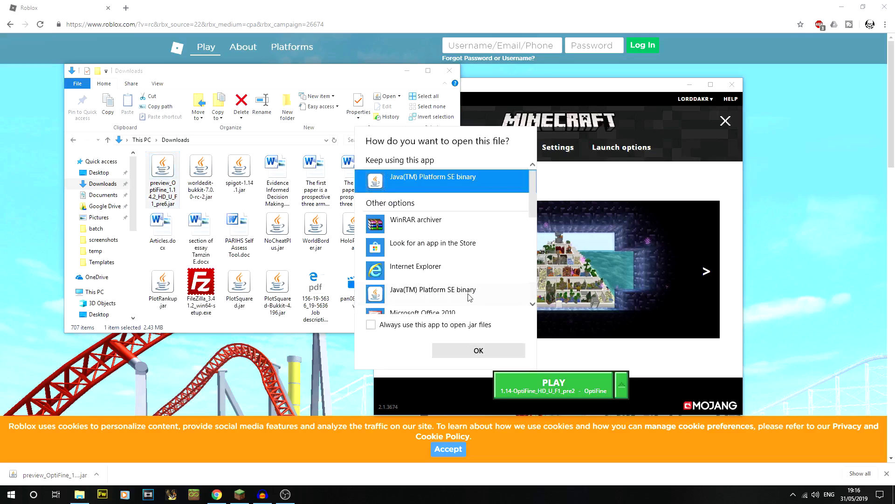
{"action": "scroll", "coordinate": [460, 286], "scroll_direction": "down", "scroll_amount": 1}
{"action": "scroll", "coordinate": [460, 286], "scroll_direction": "down", "scroll_amount": 3}
{"action": "scroll", "coordinate": [420, 237], "scroll_direction": "up", "scroll_amount": 3}
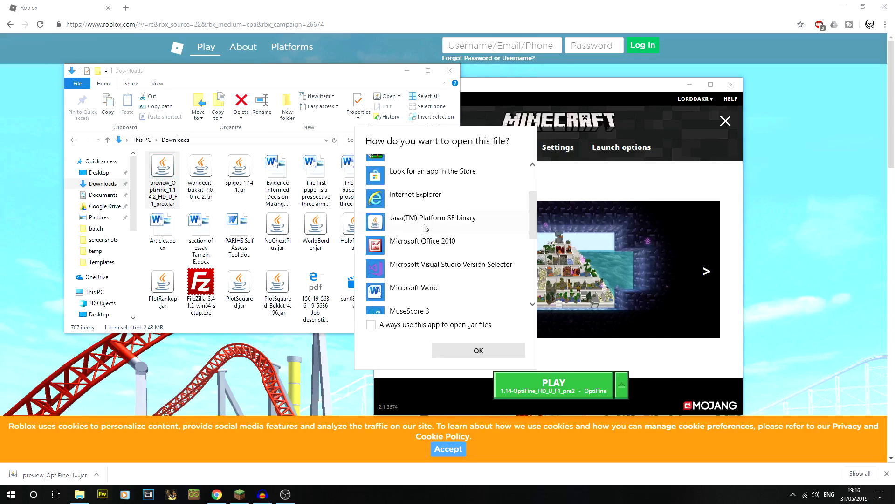
{"action": "scroll", "coordinate": [458, 309], "scroll_direction": "down", "scroll_amount": 1}
{"action": "scroll", "coordinate": [458, 309], "scroll_direction": "down", "scroll_amount": 3}
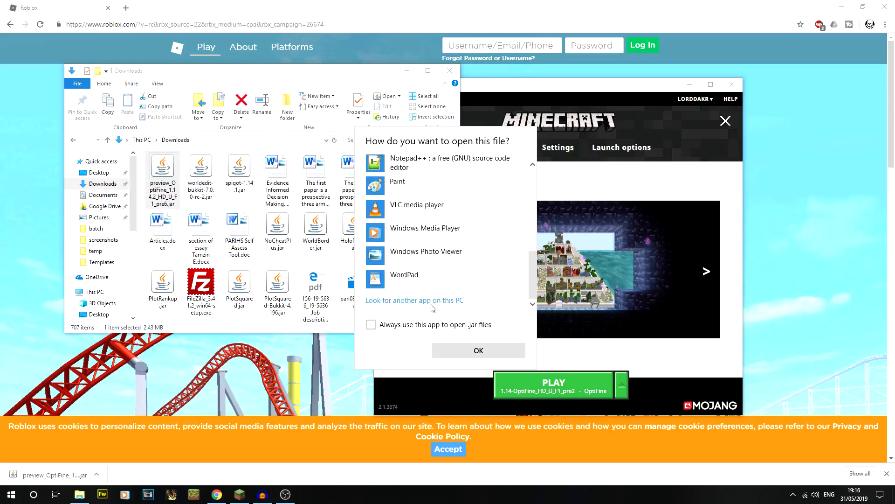
{"action": "left_click", "coordinate": [433, 303]}
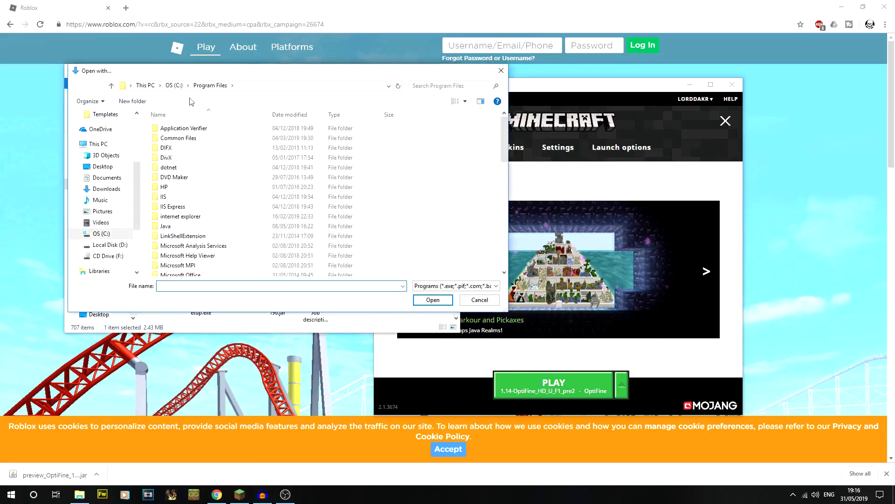
Step: Open the OptiFine 1.14.2 file with javaw.exe from the bin folder of jre1.8.0_211 in Program Files\Java
{"action": "double_click", "coordinate": [189, 225]}
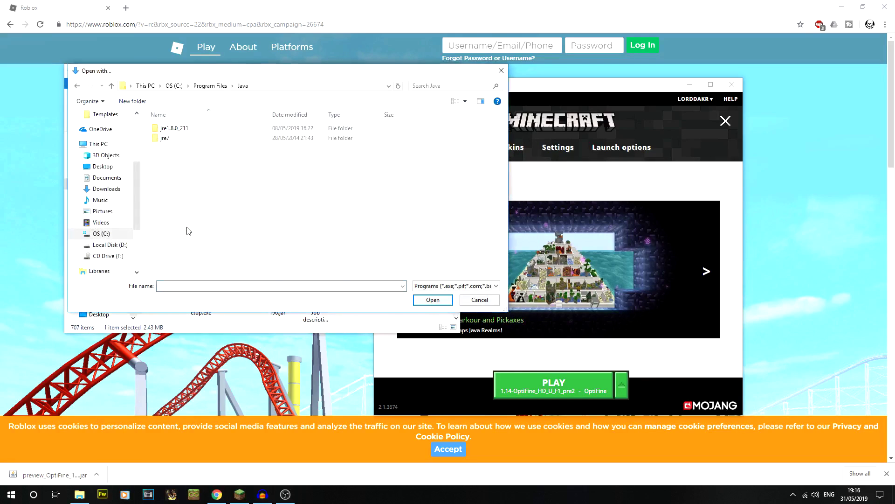
{"action": "double_click", "coordinate": [199, 131]}
{"action": "double_click", "coordinate": [199, 130]}
{"action": "scroll", "coordinate": [179, 160], "scroll_direction": "down", "scroll_amount": 2}
{"action": "left_click", "coordinate": [184, 143]}
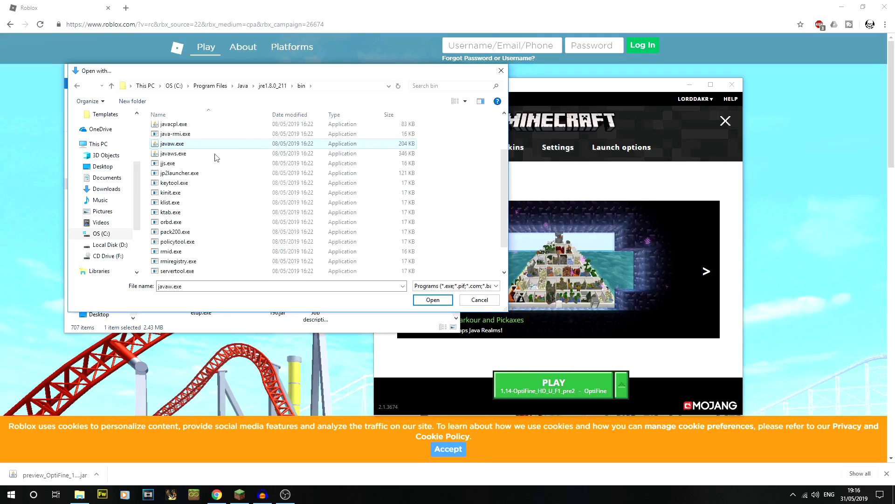
{"action": "left_click", "coordinate": [431, 300]}
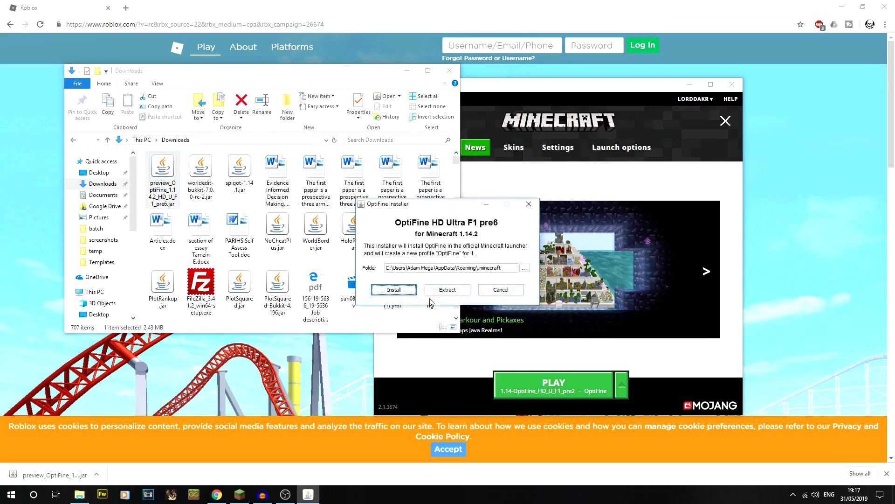
Step: Try to install OptiFine HD Ultra F1 pre6 for Minecraft 1.14.2, then move the installer window aside
{"action": "left_click", "coordinate": [401, 290]}
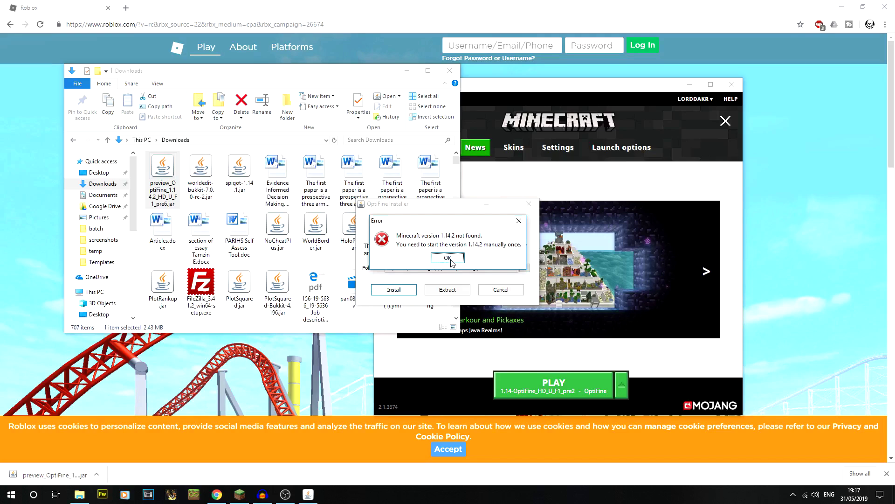
{"action": "left_click", "coordinate": [448, 257]}
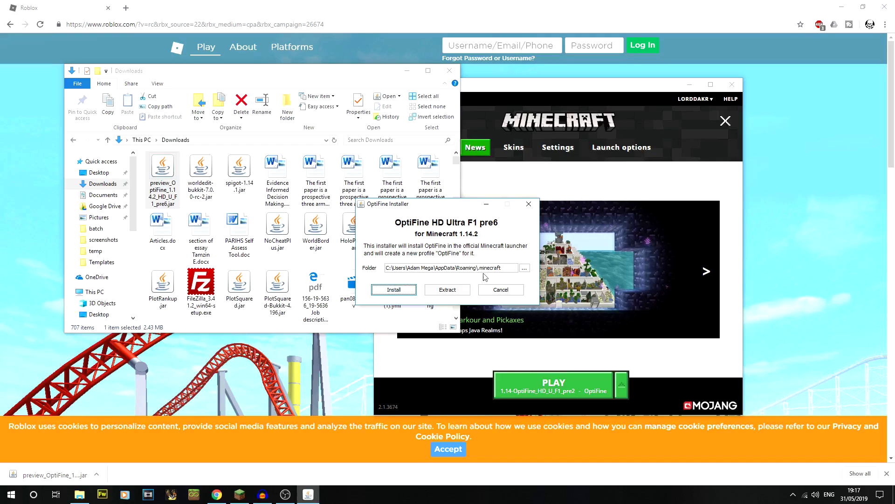
{"action": "left_click_drag", "start_coordinate": [469, 208], "coordinate": [286, 111]}
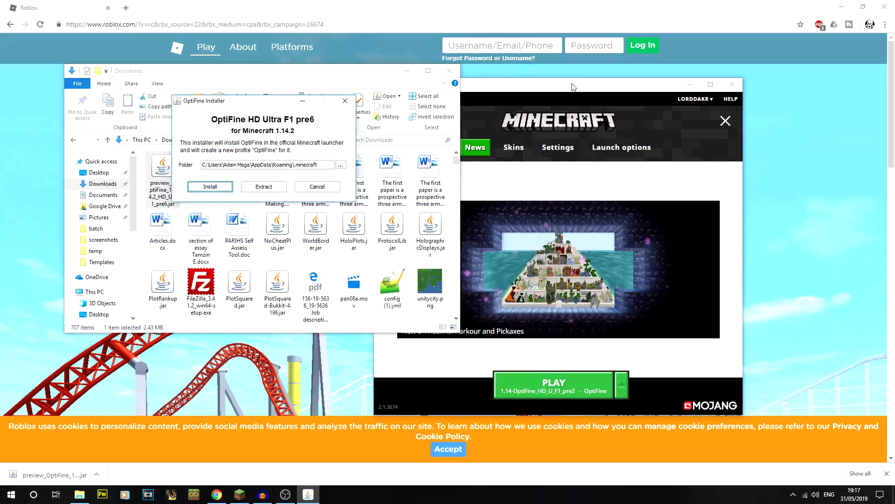
Step: Bring the Minecraft Launcher forward, check its list of versions for release 1.14.2 and start the game
{"action": "left_click", "coordinate": [558, 226]}
{"action": "left_click_drag", "start_coordinate": [560, 87], "coordinate": [439, 47]}
{"action": "left_click", "coordinate": [501, 344]}
{"action": "scroll", "coordinate": [478, 280], "scroll_direction": "up", "scroll_amount": 1}
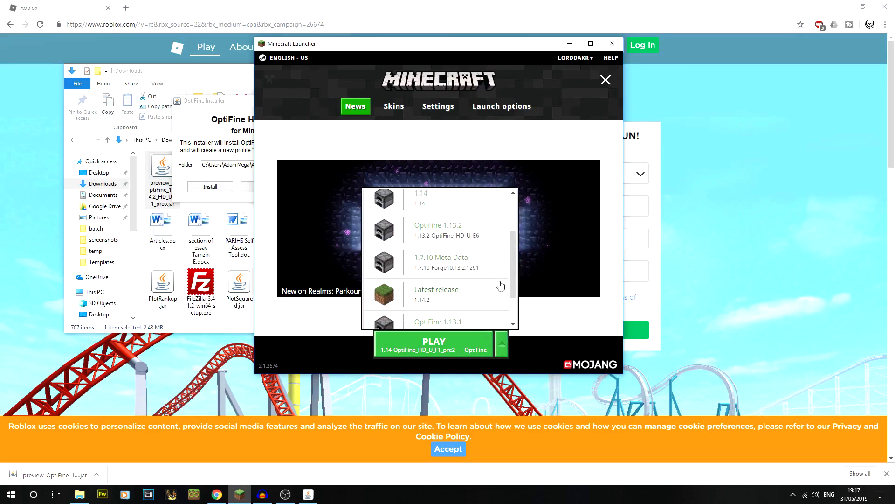
{"action": "scroll", "coordinate": [475, 287], "scroll_direction": "up", "scroll_amount": 2}
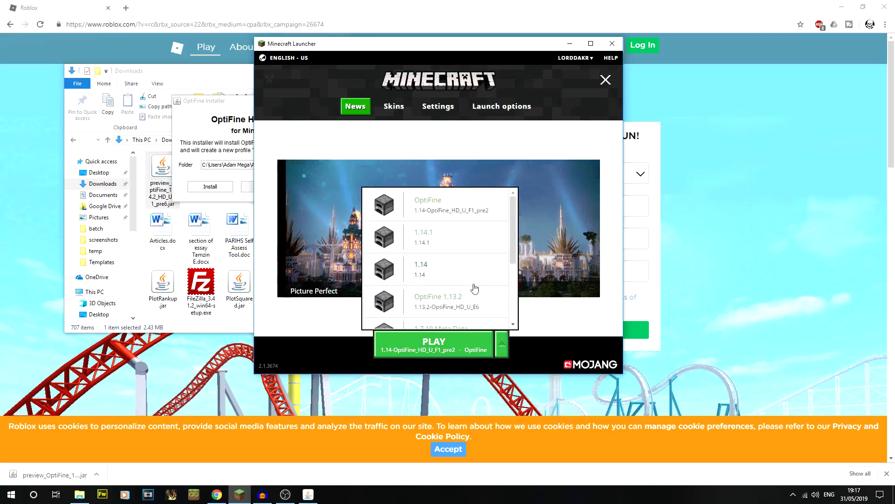
{"action": "scroll", "coordinate": [466, 280], "scroll_direction": "down", "scroll_amount": 4}
{"action": "left_click", "coordinate": [521, 328]}
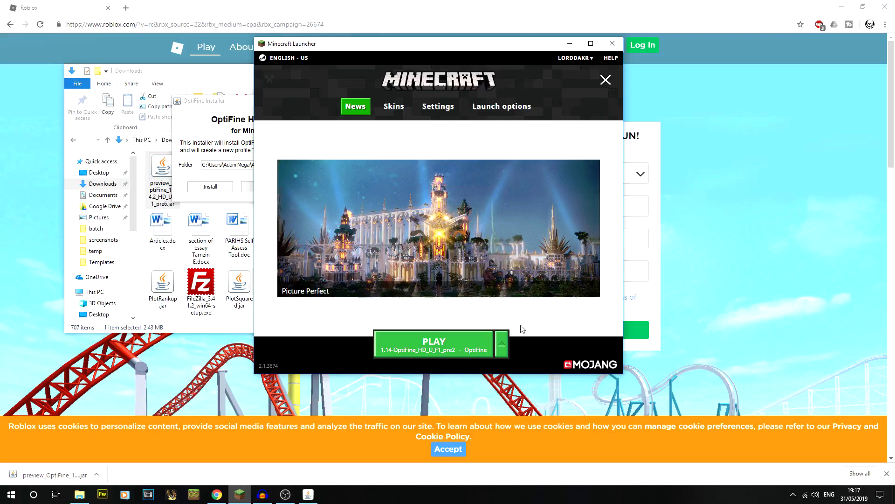
{"action": "left_click", "coordinate": [434, 344]}
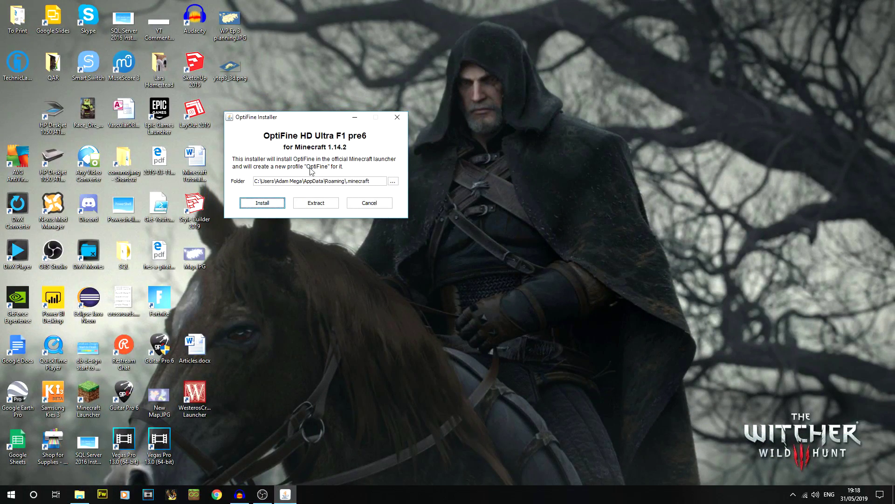
Step: Install OptiFine HD Ultra F1 pre6 for Minecraft 1.14.2 in the .minecraft folder
{"action": "left_click", "coordinate": [269, 204]}
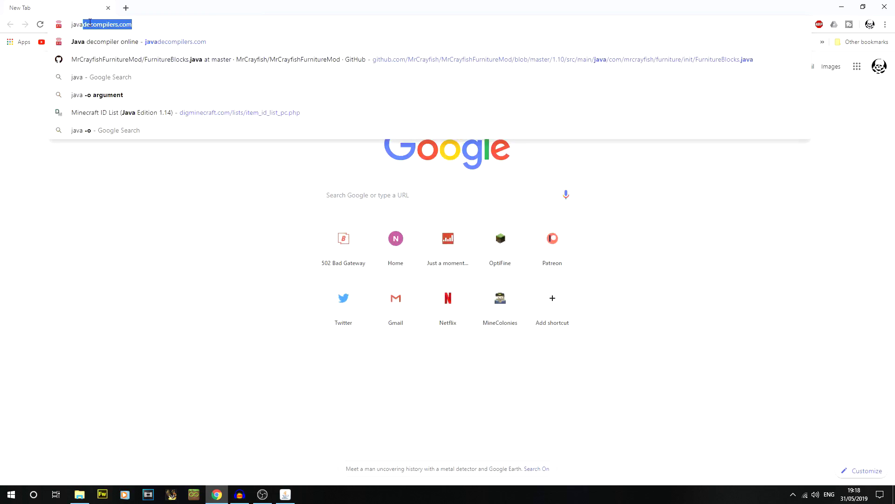
Step: Search Google for javafix, open the NetBeans JavaFix result and close the browser tab
{"action": "type", "text": "fix"}
{"action": "key", "text": "Return"}
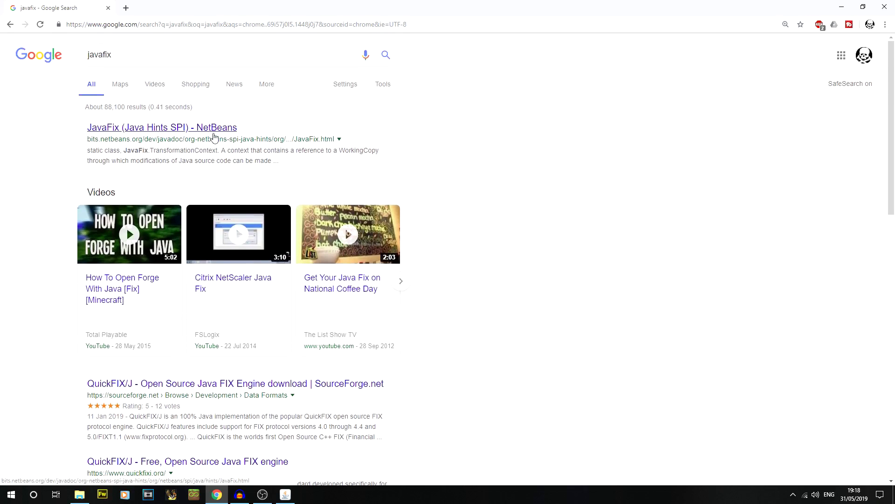
{"action": "left_click", "coordinate": [214, 137]}
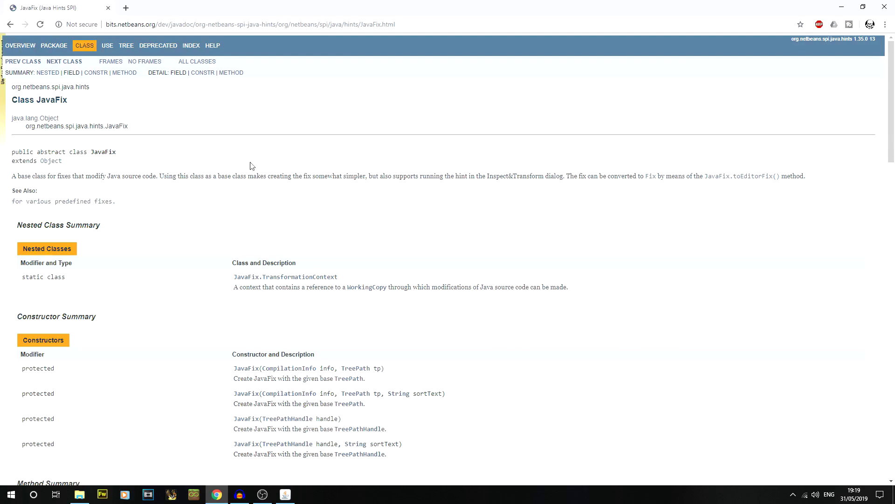
{"action": "left_click", "coordinate": [109, 9]}
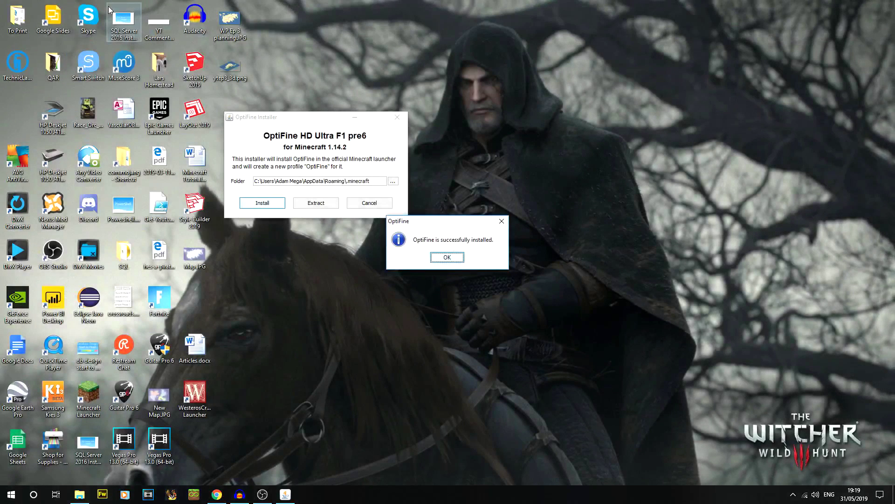
Step: Close the OptiFine install confirmation and launch Minecraft with the 1.14.2-OptiFine_HD_U_F1_pre6 profile
{"action": "left_click", "coordinate": [447, 258]}
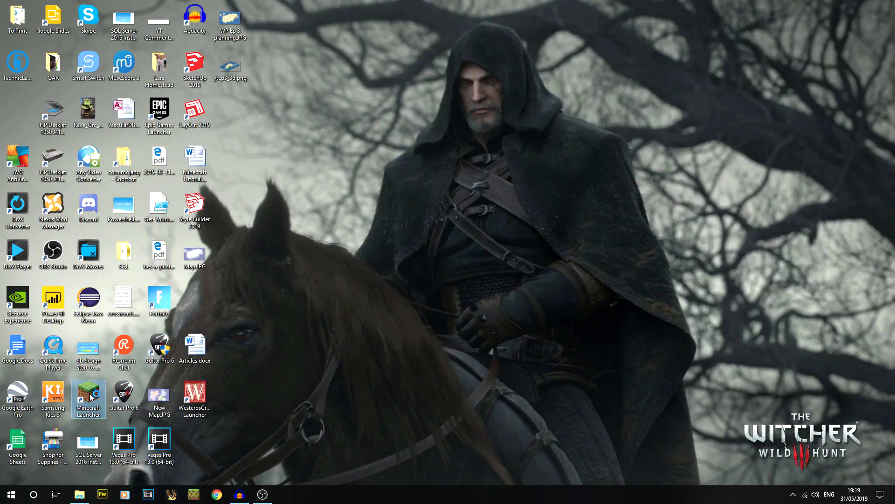
{"action": "double_click", "coordinate": [92, 396]}
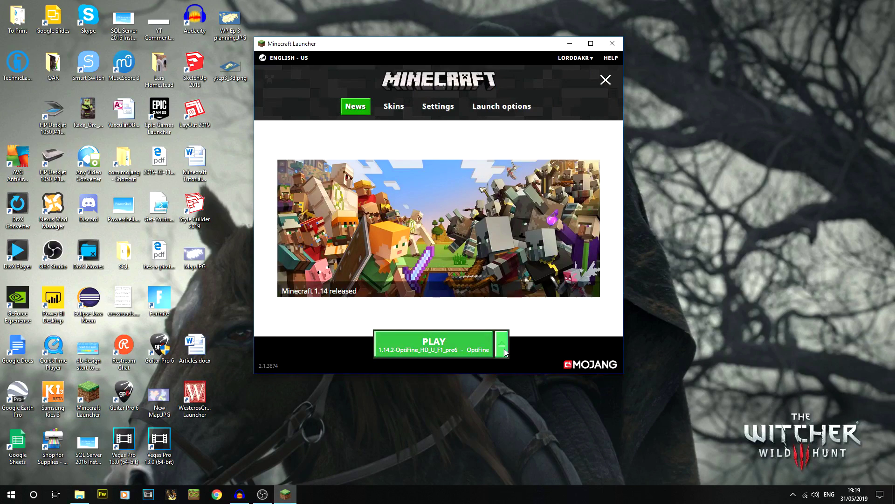
{"action": "left_click", "coordinate": [502, 344]}
{"action": "scroll", "coordinate": [515, 258], "scroll_direction": "down", "scroll_amount": 1}
{"action": "mouse_move", "coordinate": [515, 258]}
{"action": "left_mouse_down"}
{"action": "mouse_move", "coordinate": [516, 302]}
{"action": "mouse_move", "coordinate": [514, 243]}
{"action": "left_mouse_up"}
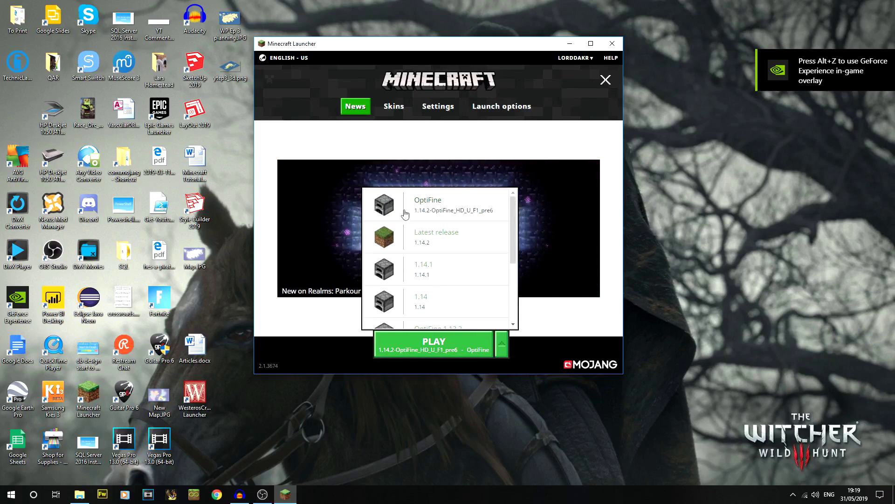
{"action": "left_click", "coordinate": [460, 213]}
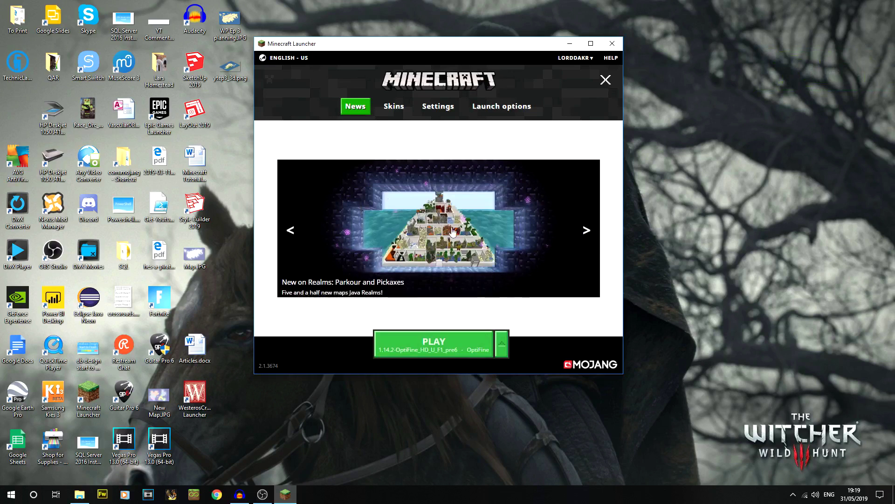
{"action": "left_click", "coordinate": [455, 348]}
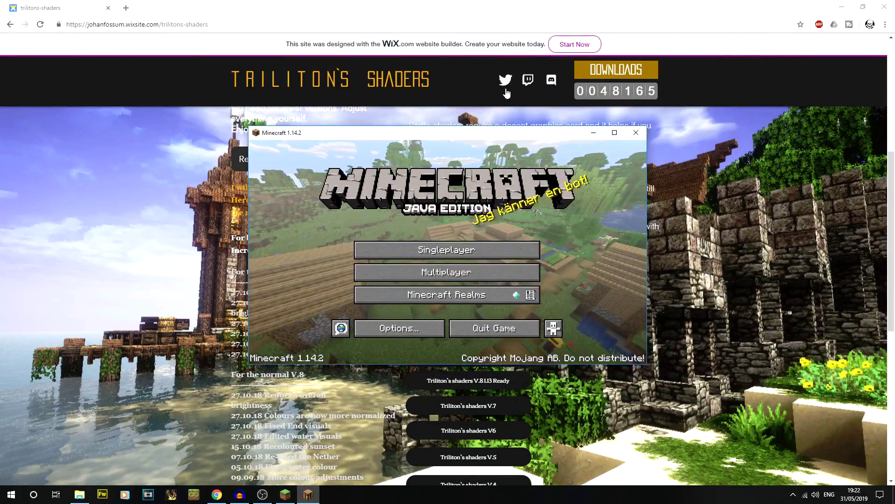
Step: Maximize the Minecraft 1.14.2 window and open the game's Video Settings
{"action": "left_click_drag", "start_coordinate": [468, 141], "coordinate": [466, 1]}
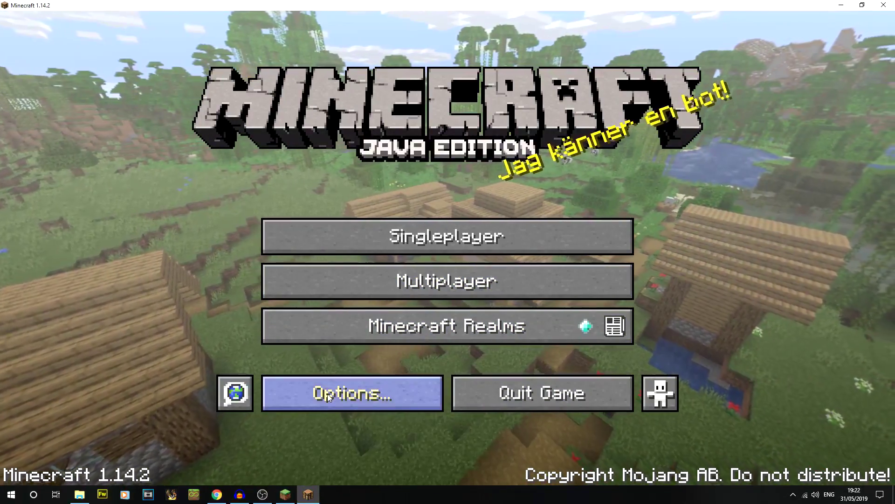
{"action": "left_click", "coordinate": [327, 394]}
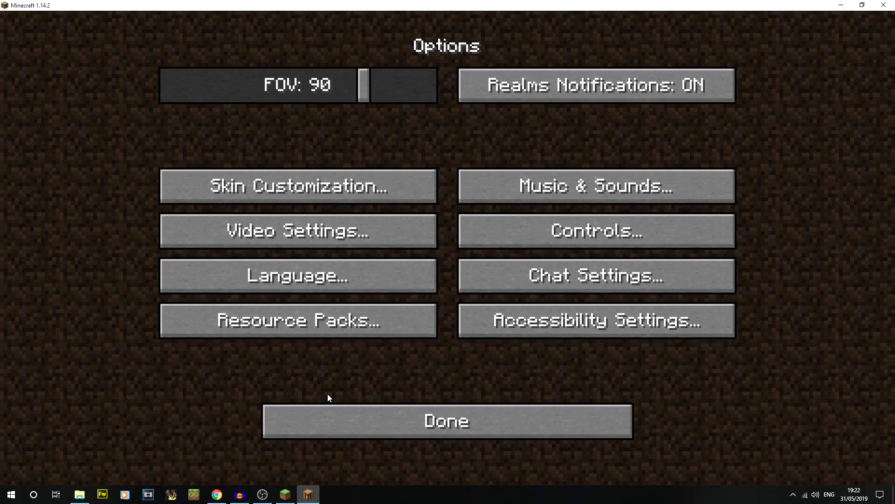
{"action": "left_click", "coordinate": [319, 238]}
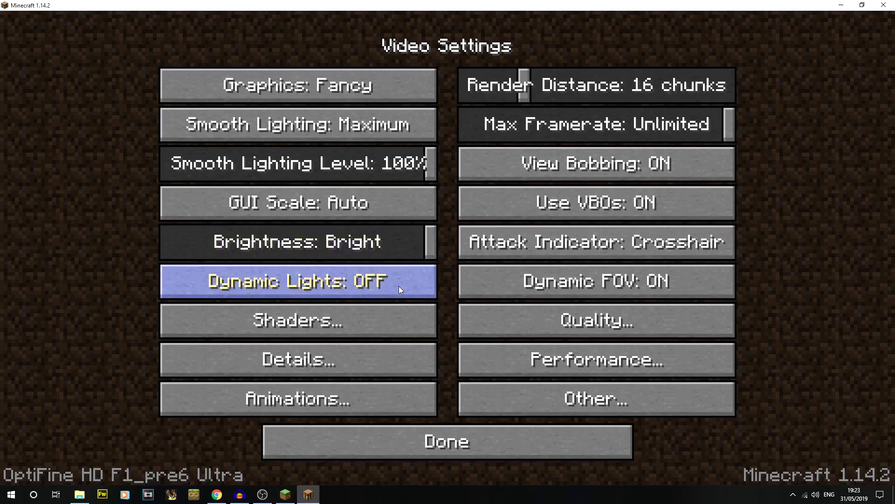
Step: Try a render distance of 64 chunks and set it back to 16 chunks
{"action": "left_click_drag", "start_coordinate": [662, 84], "coordinate": [791, 83]}
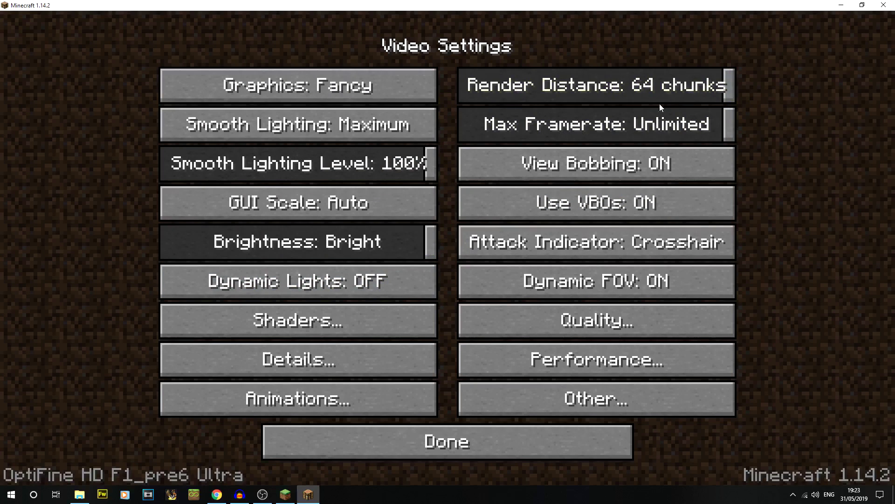
{"action": "left_click_drag", "start_coordinate": [496, 85], "coordinate": [524, 86]}
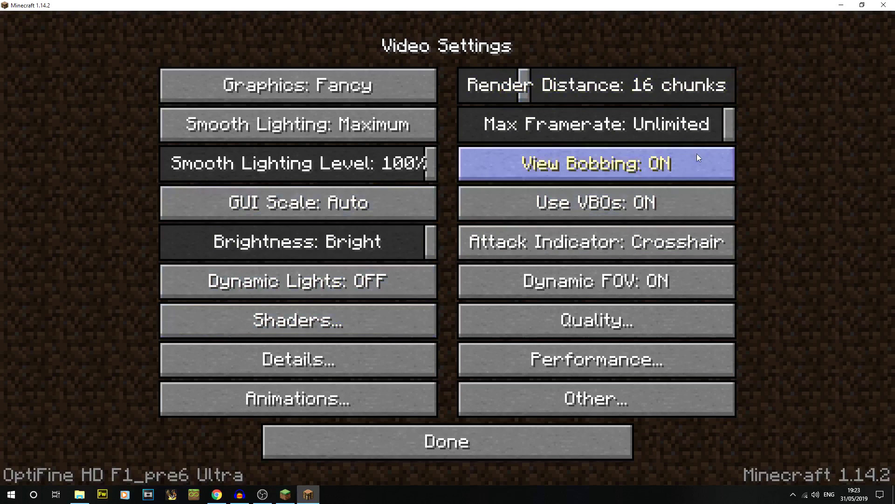
Step: Open the shaderpacks folder from the game's Shaders settings
{"action": "left_click", "coordinate": [353, 319]}
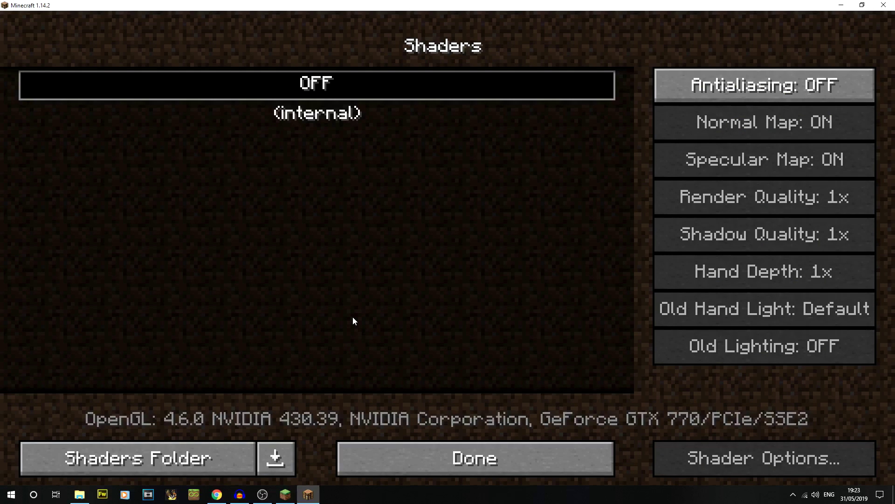
{"action": "left_click", "coordinate": [214, 456]}
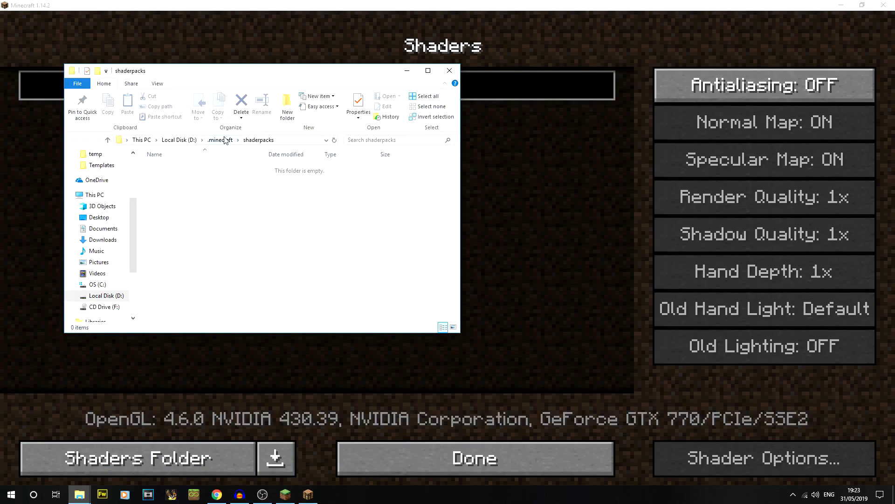
Step: Examine where the shaderpacks folder sits inside the .minecraft folder and return to it
{"action": "left_click", "coordinate": [224, 140]}
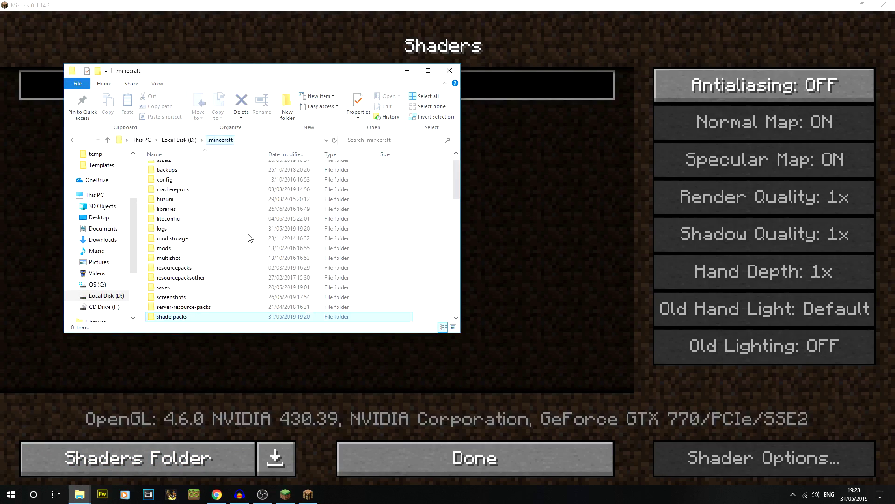
{"action": "double_click", "coordinate": [207, 269]}
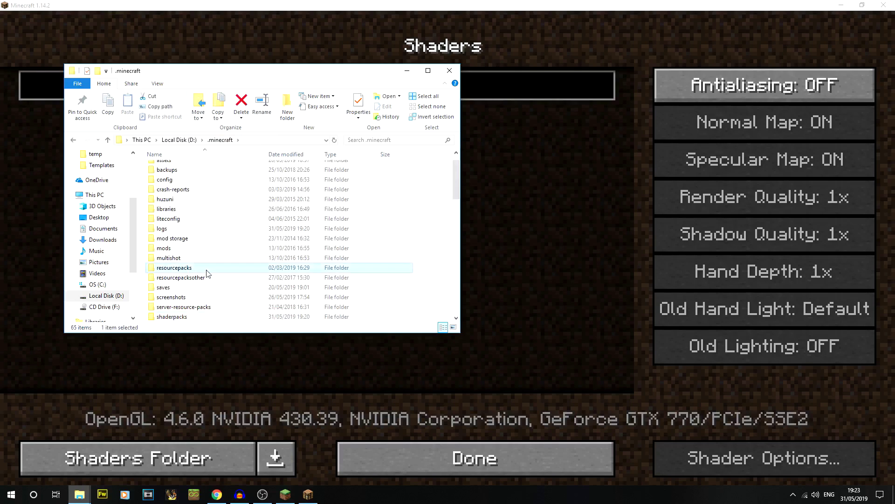
{"action": "left_click", "coordinate": [222, 140]}
{"action": "scroll", "coordinate": [201, 308], "scroll_direction": "down", "scroll_amount": 1}
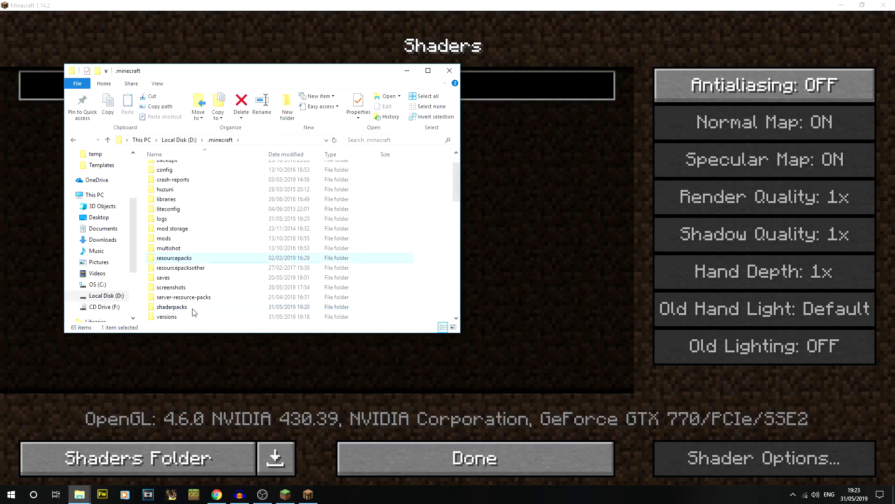
{"action": "double_click", "coordinate": [194, 311]}
Step: Switch to Chrome and download Triliton's Shaders V8 1.13 Ready from MediaFire, dismissing the AVG pop-up
{"action": "left_click", "coordinate": [85, 500]}
{"action": "left_click", "coordinate": [216, 499]}
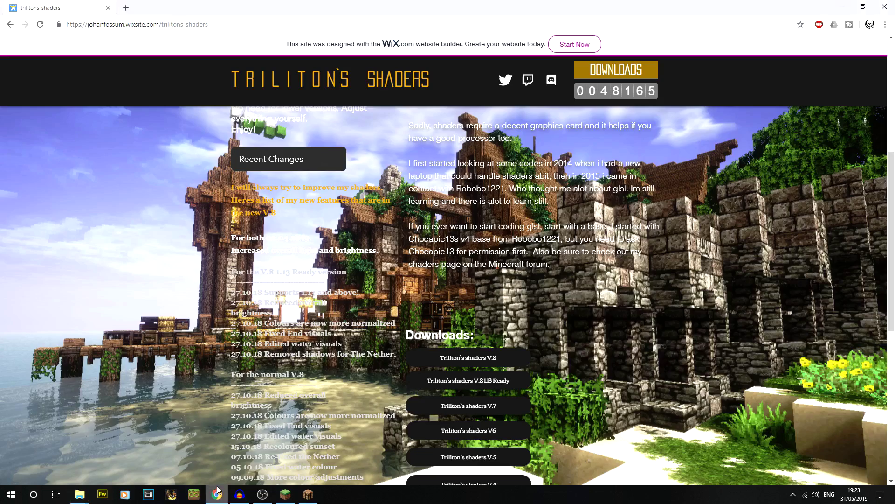
{"action": "scroll", "coordinate": [581, 309], "scroll_direction": "down", "scroll_amount": 2}
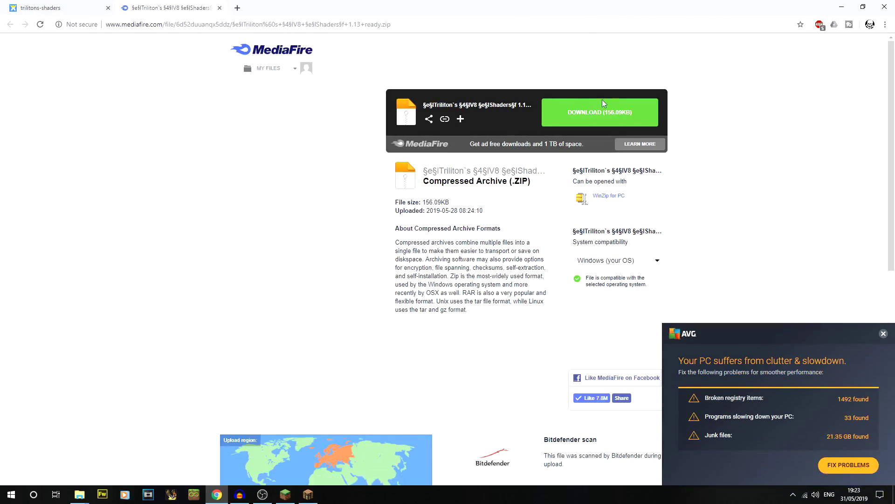
{"action": "left_click", "coordinate": [603, 107]}
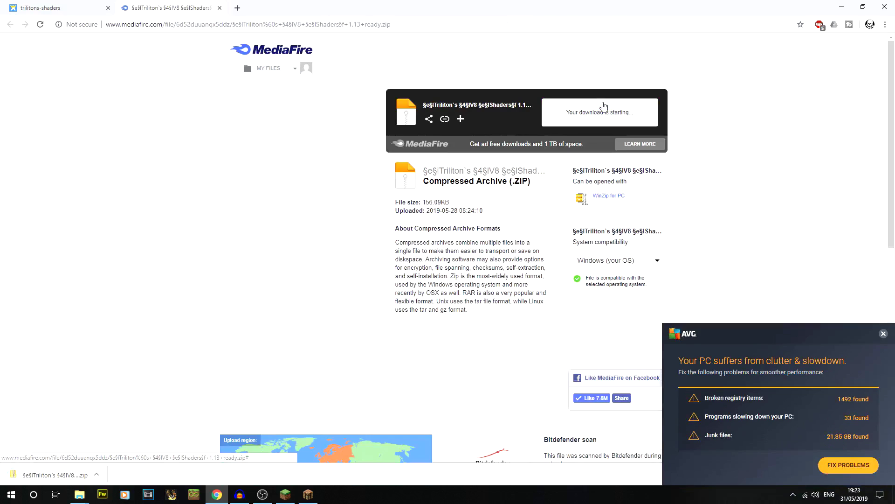
{"action": "left_click", "coordinate": [884, 334]}
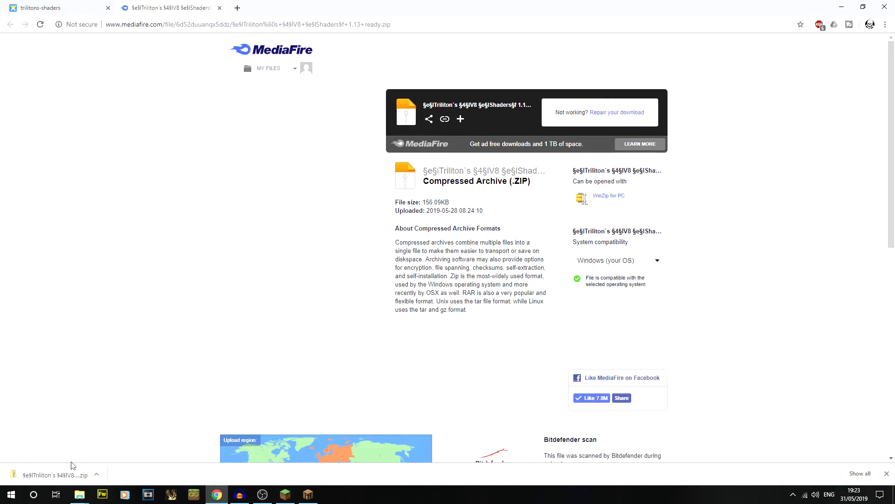
Step: Put the downloaded Triliton's Shaders zip into the shaderpacks folder and switch back to Minecraft
{"action": "left_click_drag", "start_coordinate": [37, 475], "coordinate": [263, 287]}
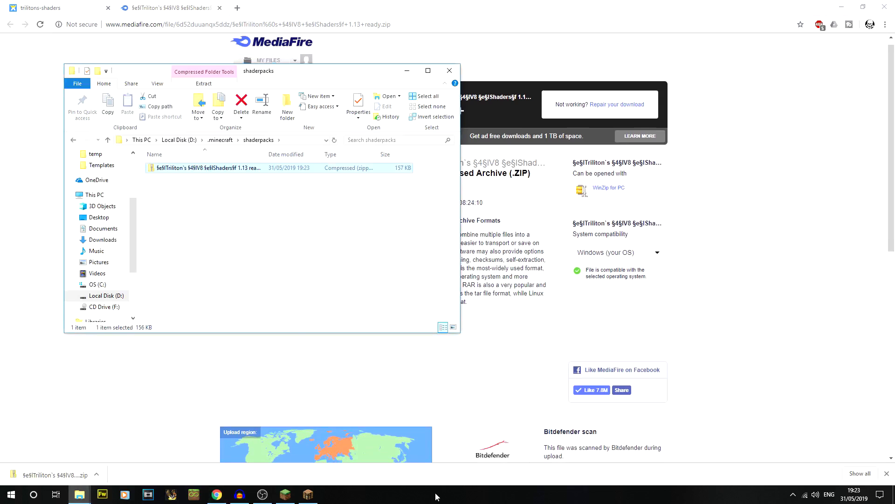
{"action": "left_click", "coordinate": [308, 494]}
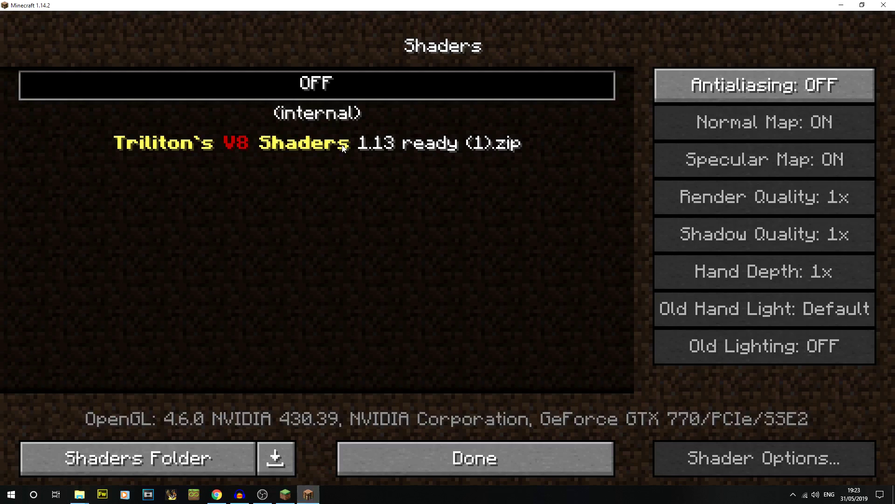
Step: Check the Triliton's V8 Shaders zip in the shaderpacks folder and return to the game's Shaders settings
{"action": "mouse_move", "coordinate": [79, 493]}
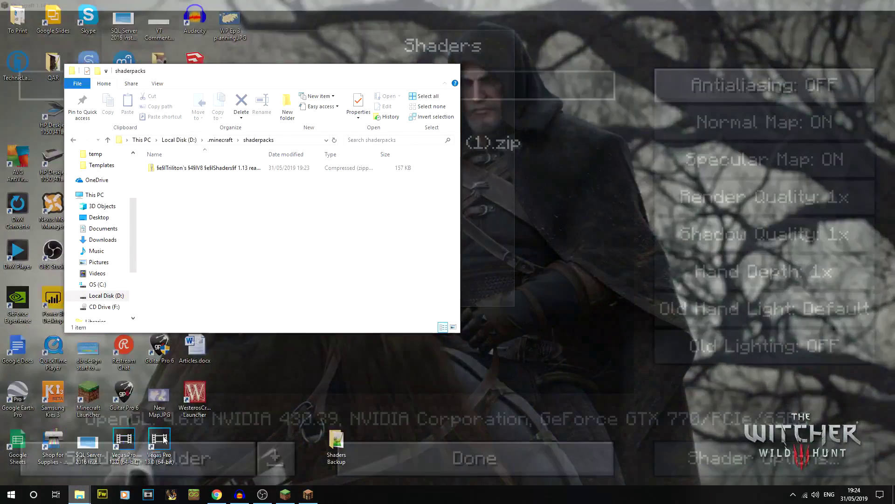
{"action": "left_click", "coordinate": [163, 439]}
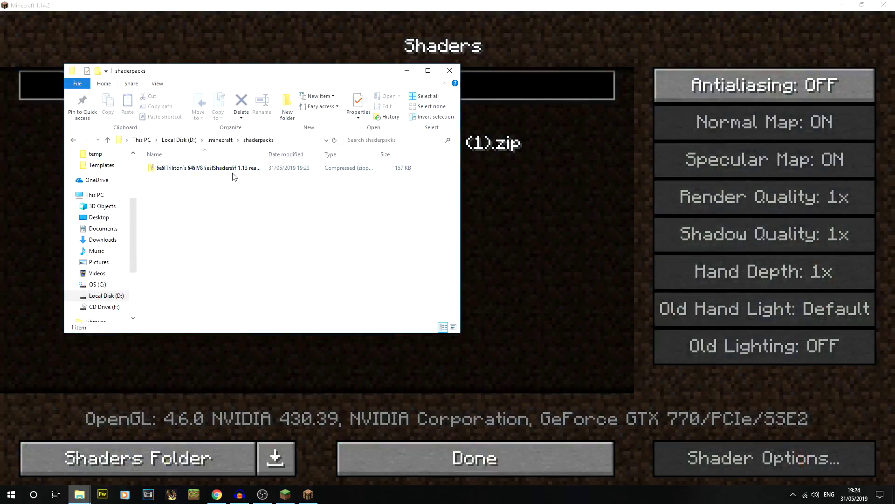
{"action": "left_click", "coordinate": [238, 169]}
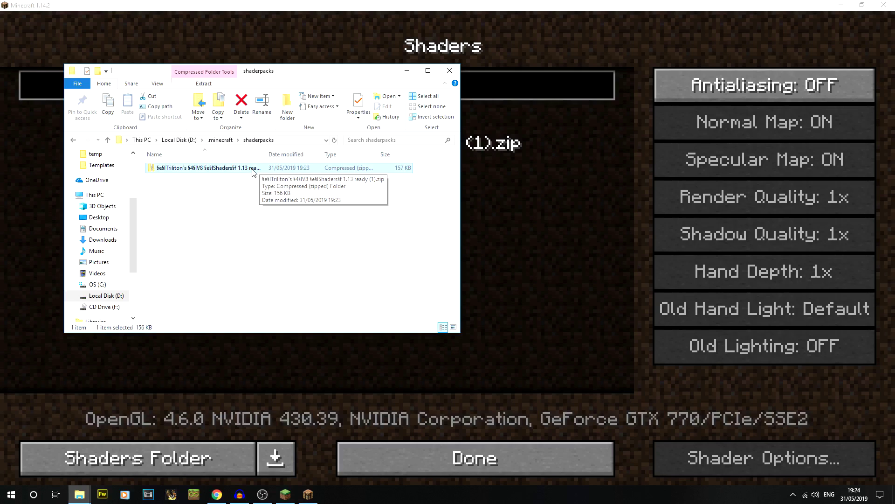
{"action": "left_click", "coordinate": [529, 280]}
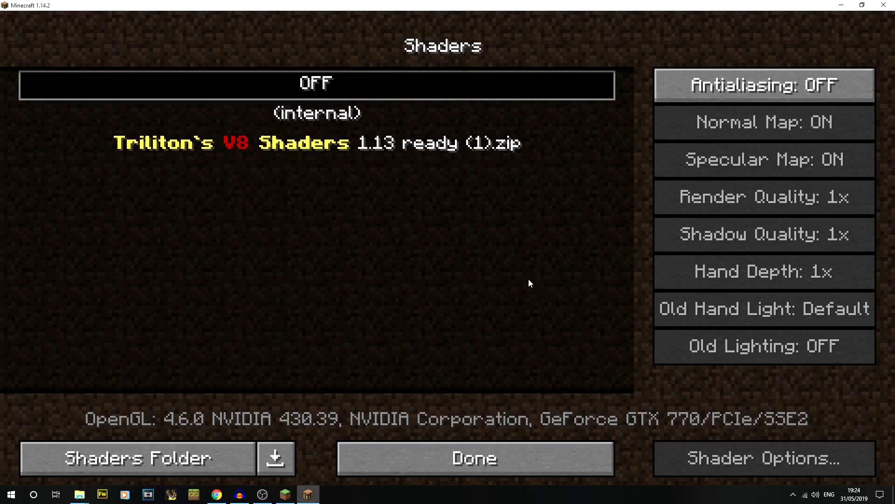
Step: Try the Triliton's V8 pack, the internal shaders and the OFF option one after another in the shader list
{"action": "left_click", "coordinate": [300, 143]}
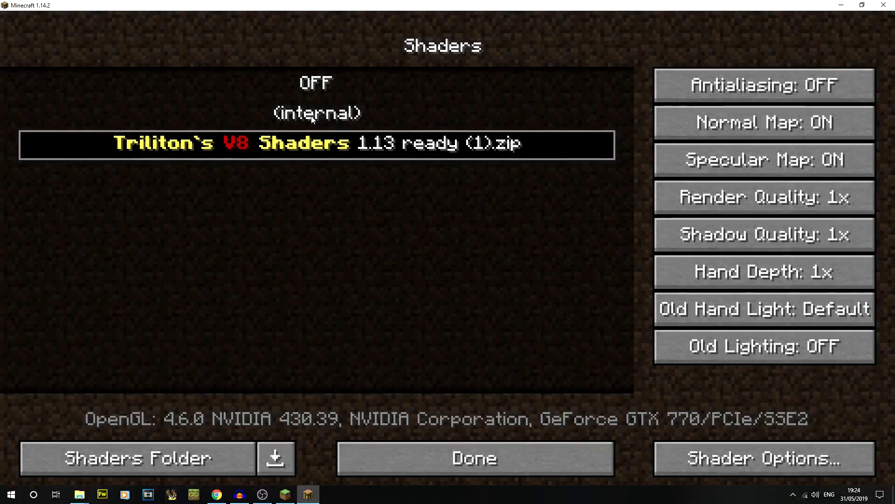
{"action": "left_click", "coordinate": [312, 118]}
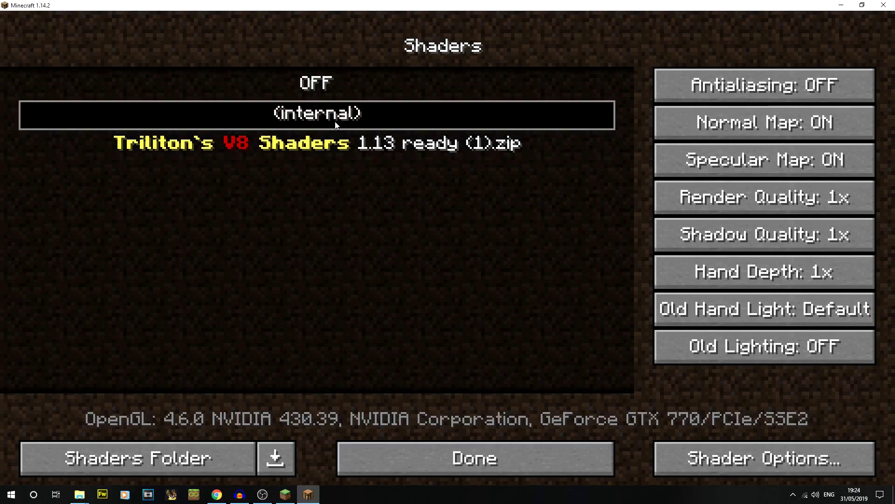
{"action": "left_click", "coordinate": [324, 88]}
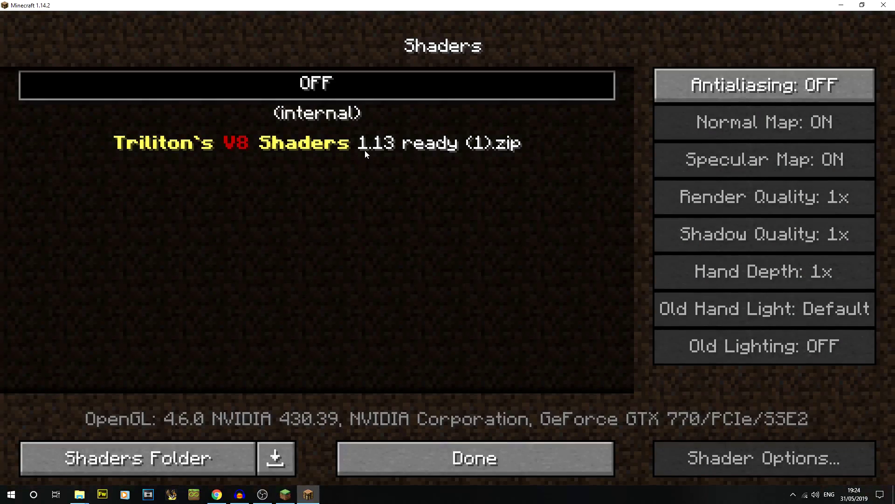
Step: Activate "Triliton's V8 Shaders 1.13 ready (1).zip" and leave the settings for the title screen
{"action": "left_click", "coordinate": [367, 146]}
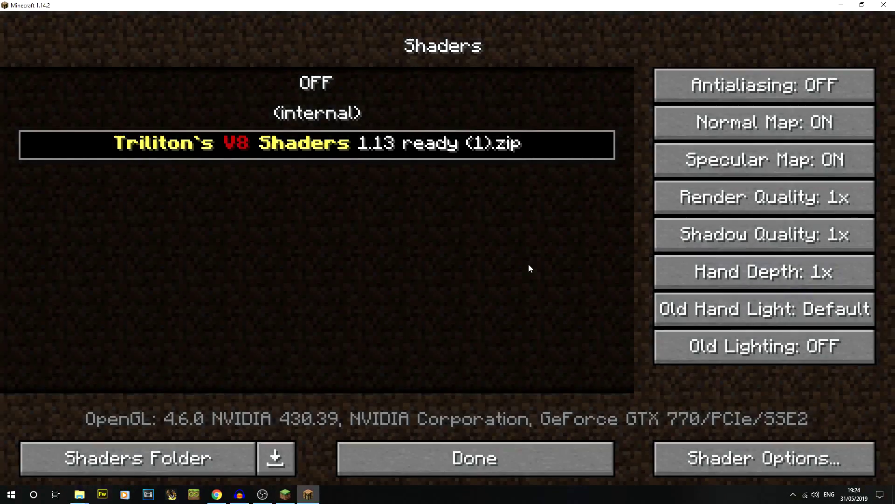
{"action": "left_click", "coordinate": [474, 457]}
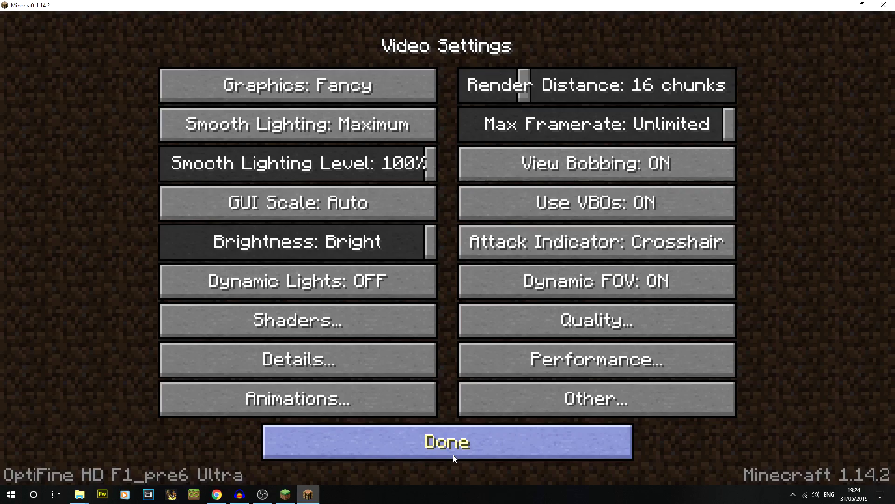
{"action": "left_click", "coordinate": [456, 443]}
{"action": "left_click", "coordinate": [426, 410]}
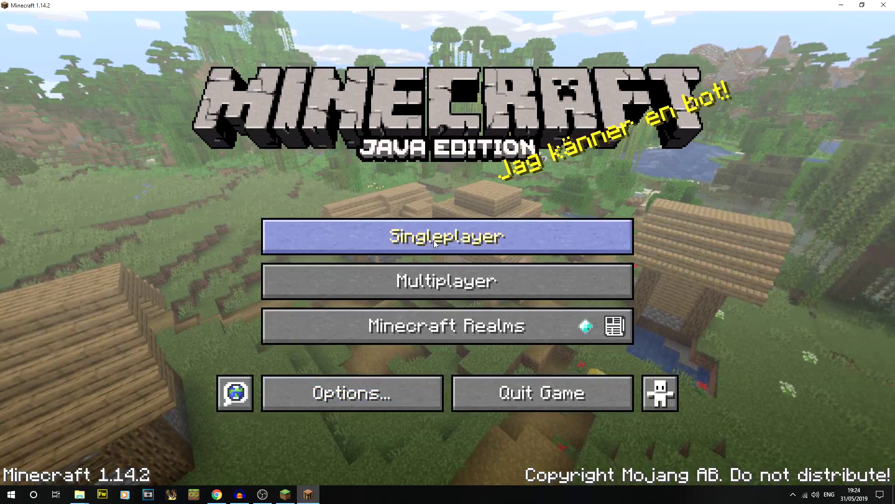
Step: Load the singleplayer world "New World" without making a backup
{"action": "left_click", "coordinate": [434, 239]}
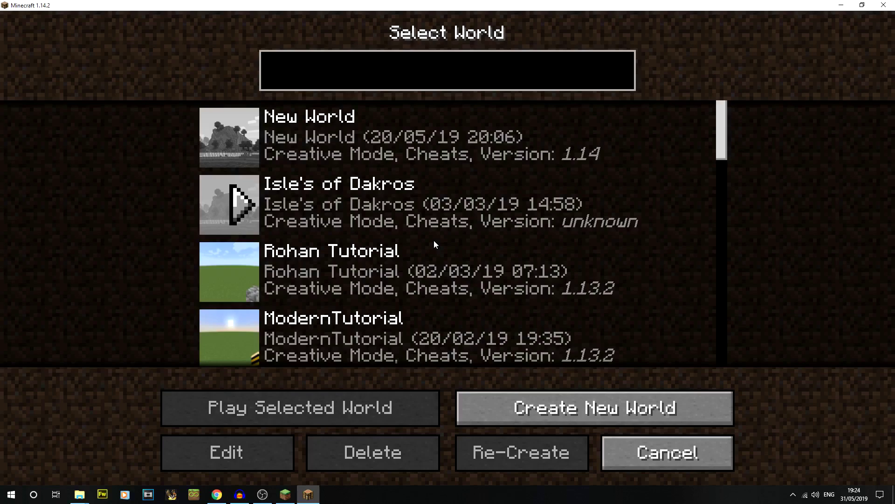
{"action": "left_click", "coordinate": [360, 137]}
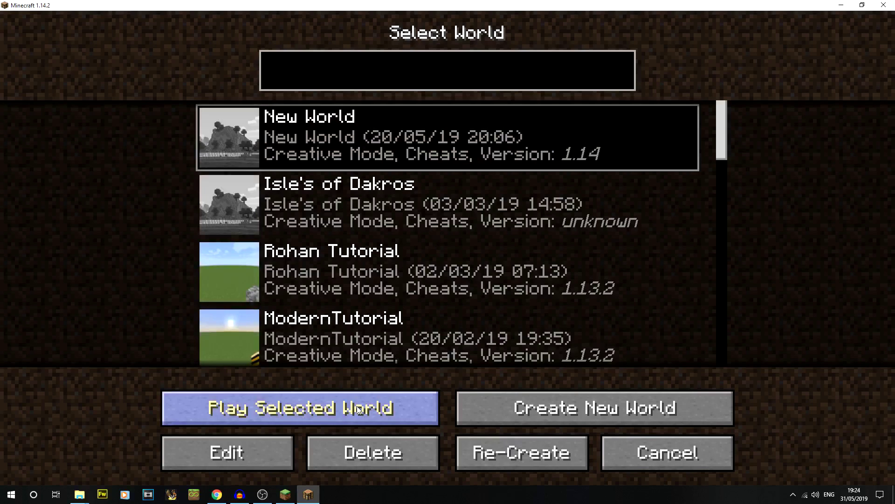
{"action": "left_click", "coordinate": [392, 397]}
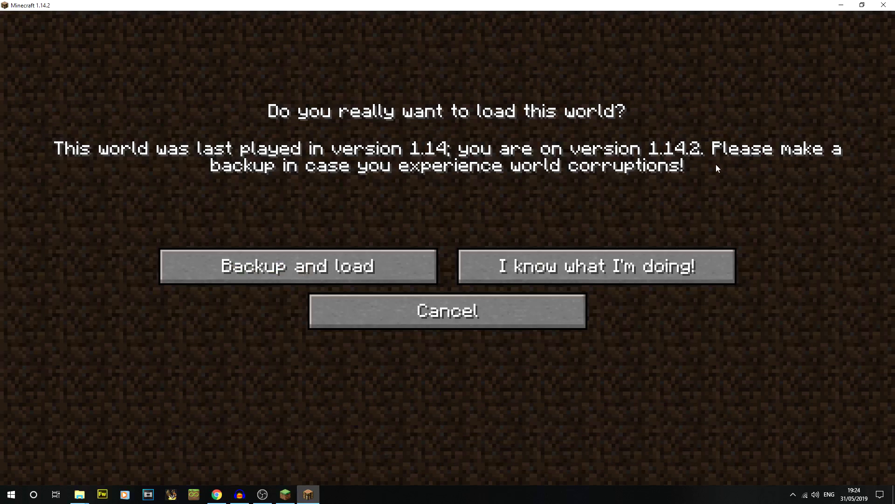
{"action": "left_click", "coordinate": [555, 266]}
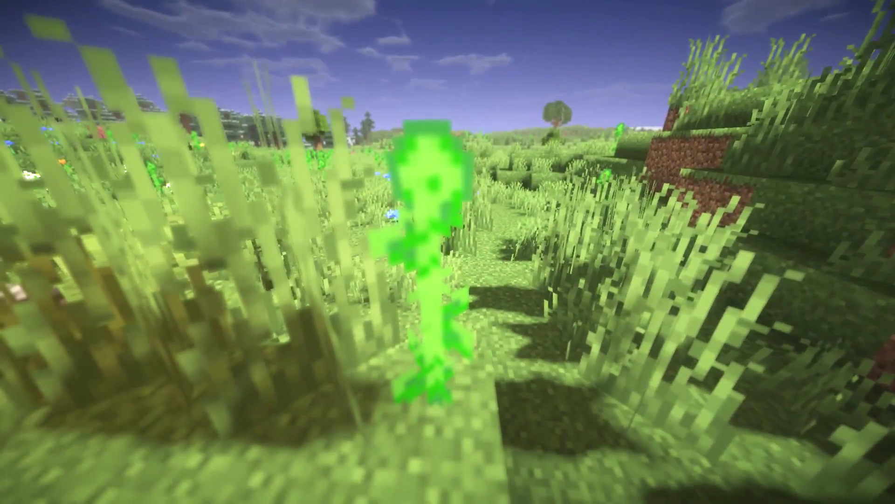
Step: Set DOF to OFF in the Triliton's pack's shader options and return to the game
{"action": "key", "text": "Escape"}
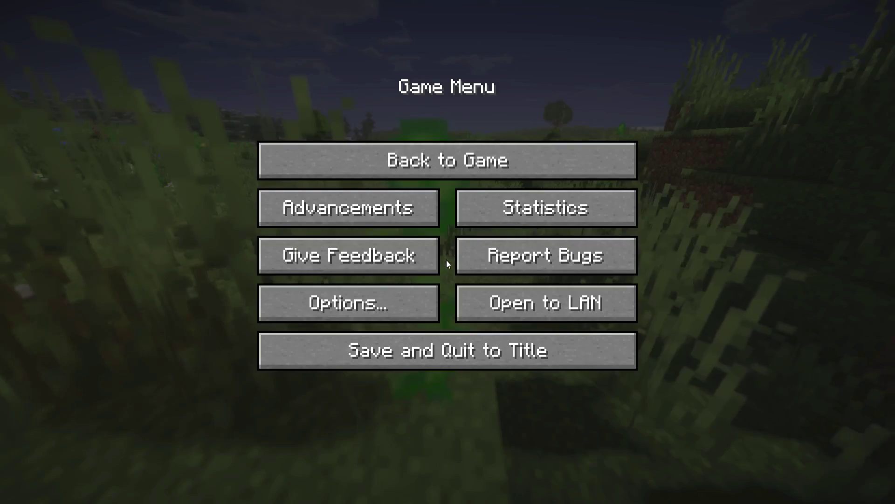
{"action": "left_click", "coordinate": [375, 312]}
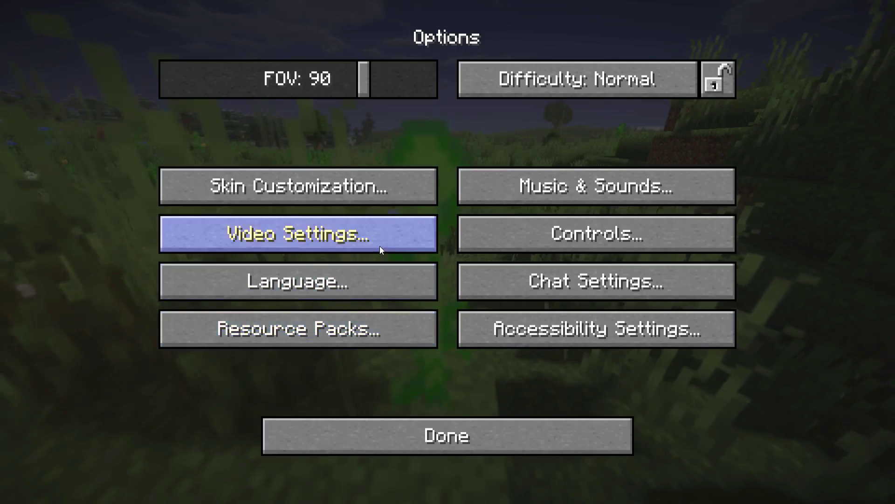
{"action": "left_click", "coordinate": [383, 234]}
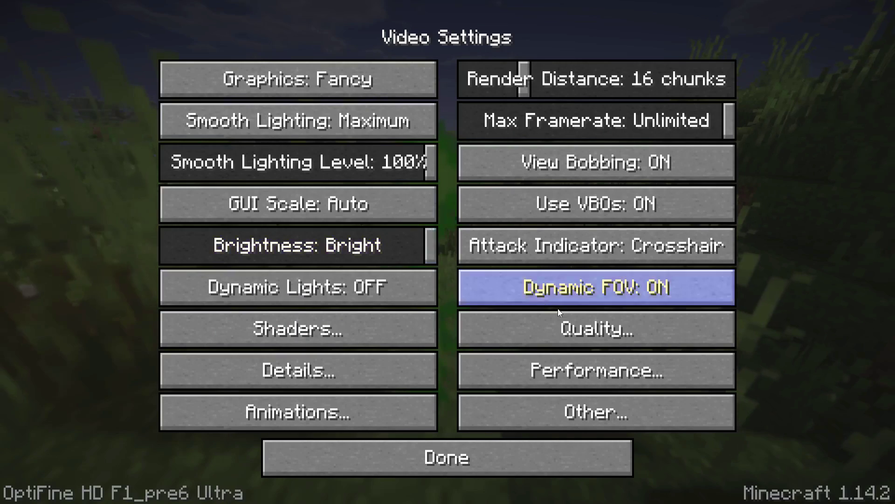
{"action": "left_click", "coordinate": [346, 327]}
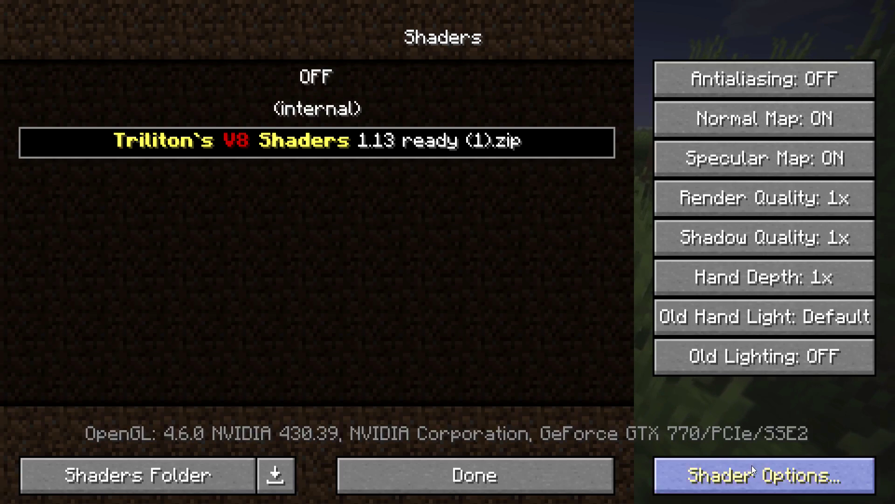
{"action": "left_click", "coordinate": [775, 485]}
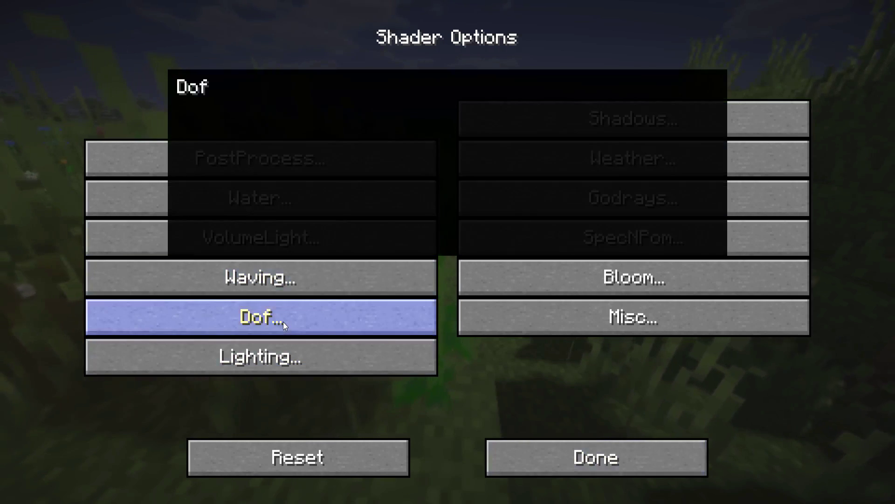
{"action": "left_click", "coordinate": [284, 322]}
{"action": "left_click", "coordinate": [613, 82]}
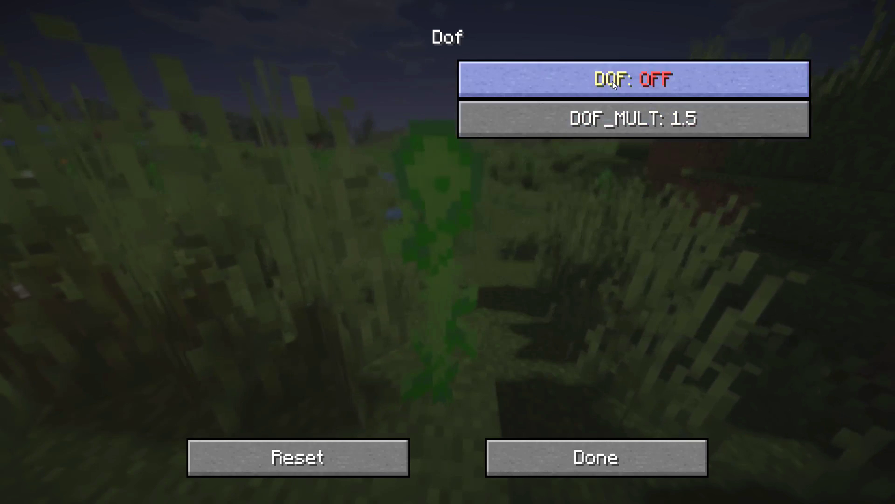
{"action": "left_click", "coordinate": [604, 459]}
{"action": "left_click", "coordinate": [597, 450]}
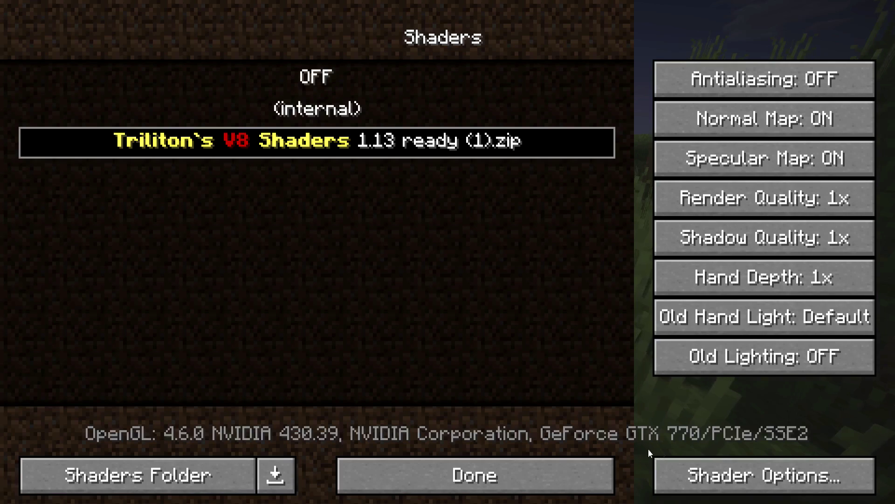
{"action": "left_click", "coordinate": [536, 467]}
{"action": "left_click", "coordinate": [489, 455]}
{"action": "left_click", "coordinate": [459, 436]}
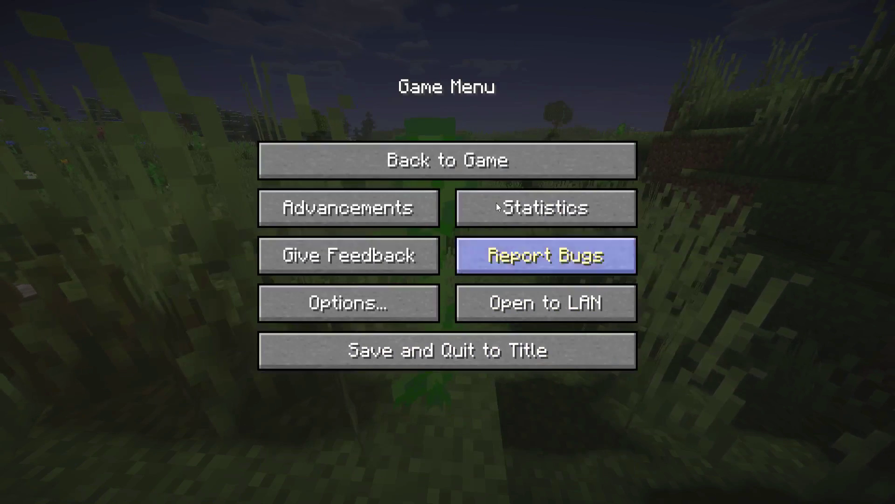
{"action": "left_click", "coordinate": [471, 158]}
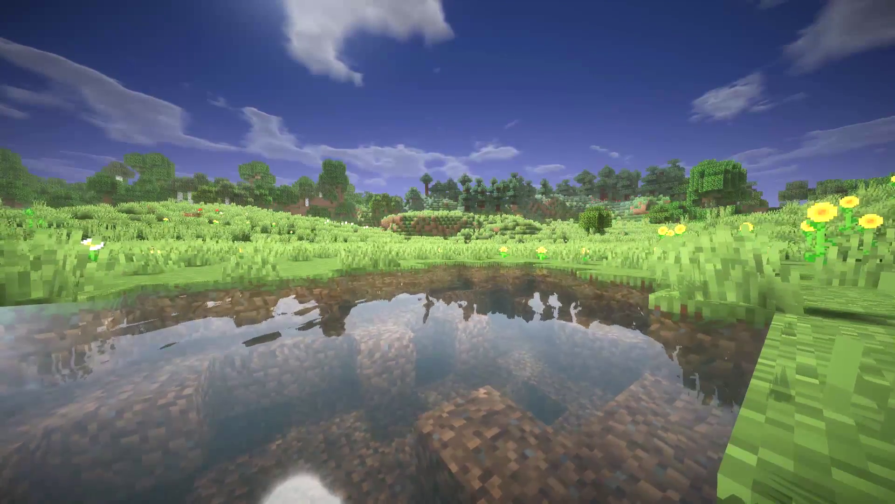
Step: Open the shaderpacks folder from the in-game Shaders settings and reposition its window
{"action": "key", "text": "Escape"}
{"action": "left_click", "coordinate": [366, 303]}
{"action": "left_click", "coordinate": [361, 233]}
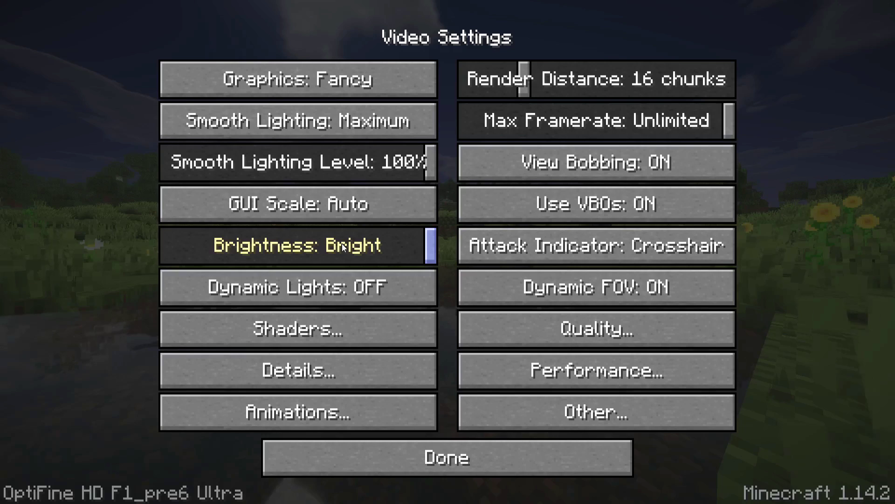
{"action": "left_click", "coordinate": [371, 335]}
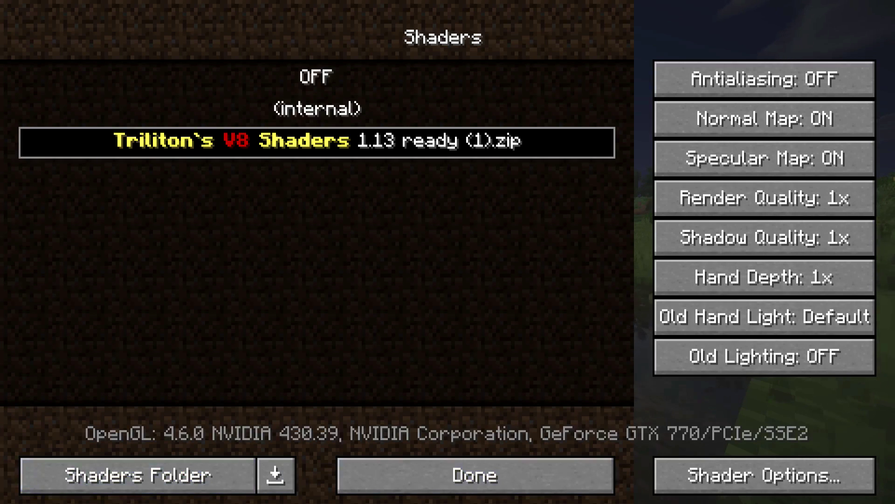
{"action": "left_click", "coordinate": [138, 474]}
{"action": "left_click_drag", "start_coordinate": [239, 77], "coordinate": [288, 72]}
Step: Copy "Sildurs Vibrant shaders 1.03 max.zip" from the Shaders Backup folder into shaderpacks and switch back to Minecraft
{"action": "mouse_move", "coordinate": [80, 497]}
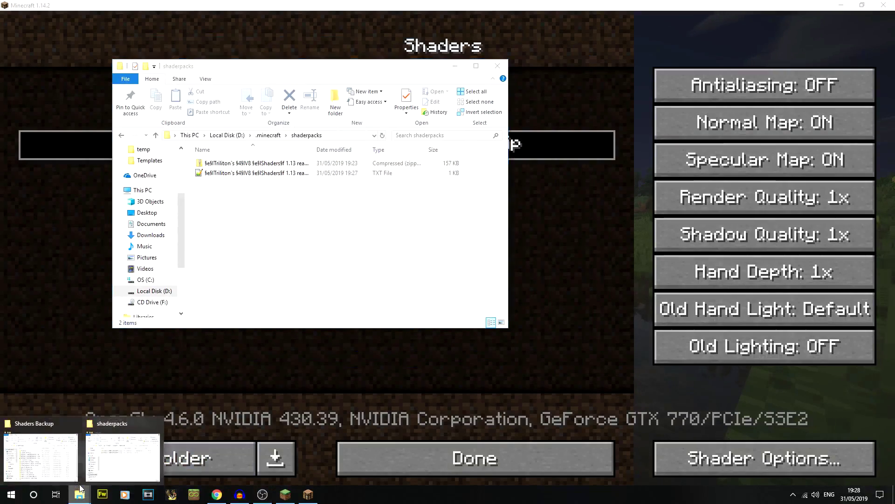
{"action": "left_click", "coordinate": [52, 466]}
{"action": "left_click_drag", "start_coordinate": [243, 91], "coordinate": [683, 82]}
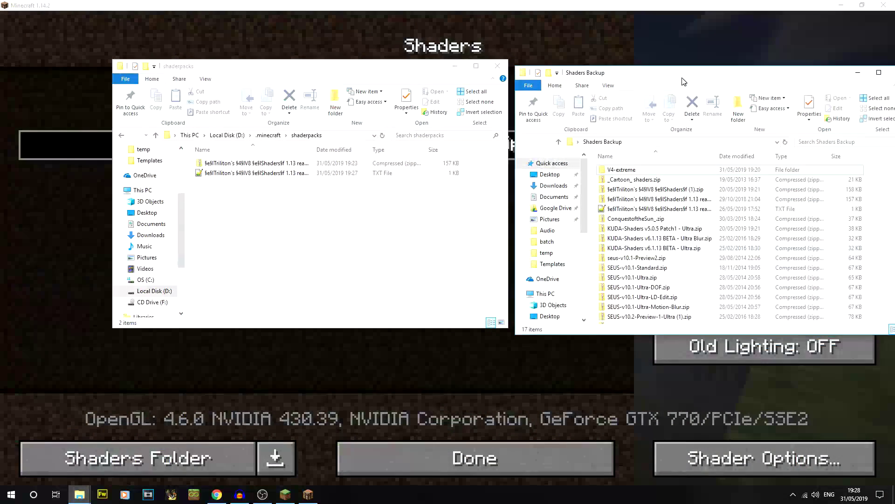
{"action": "scroll", "coordinate": [668, 230], "scroll_direction": "down", "scroll_amount": 1}
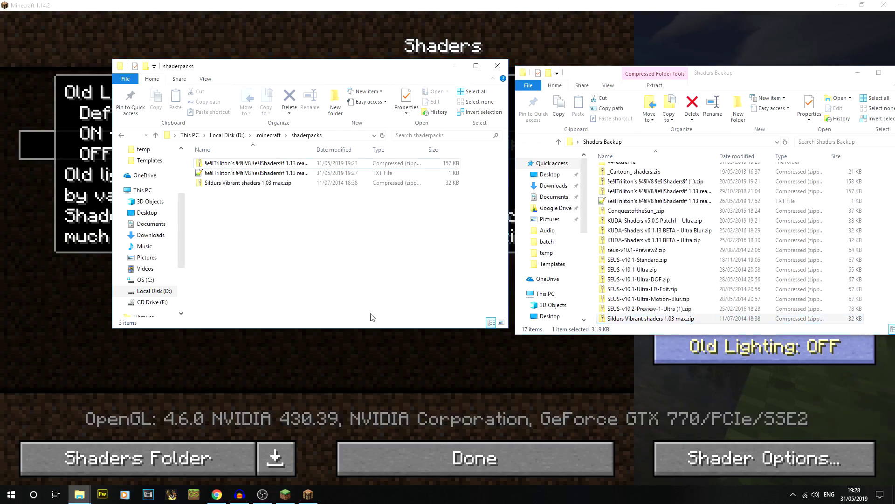
{"action": "left_click", "coordinate": [437, 378]}
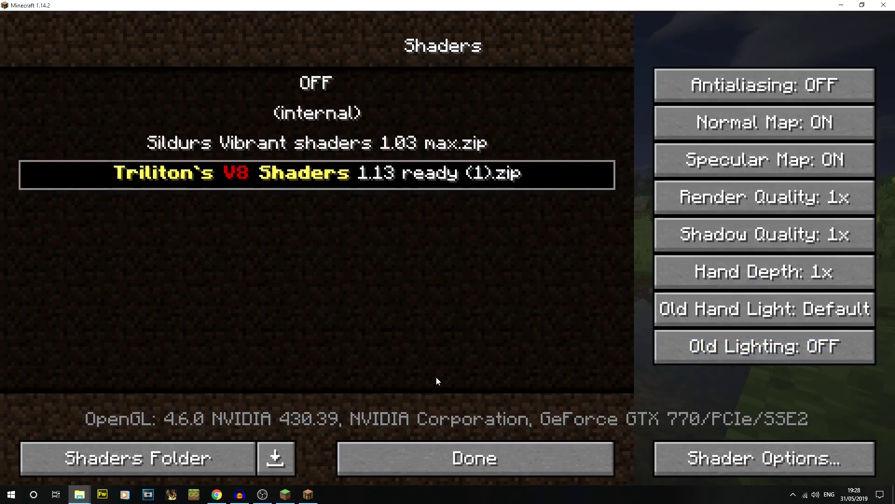
Step: Activate "Sildurs Vibrant shaders 1.03 max.zip" and fly around the world to view its effect
{"action": "left_click", "coordinate": [270, 143]}
{"action": "left_click", "coordinate": [387, 457]}
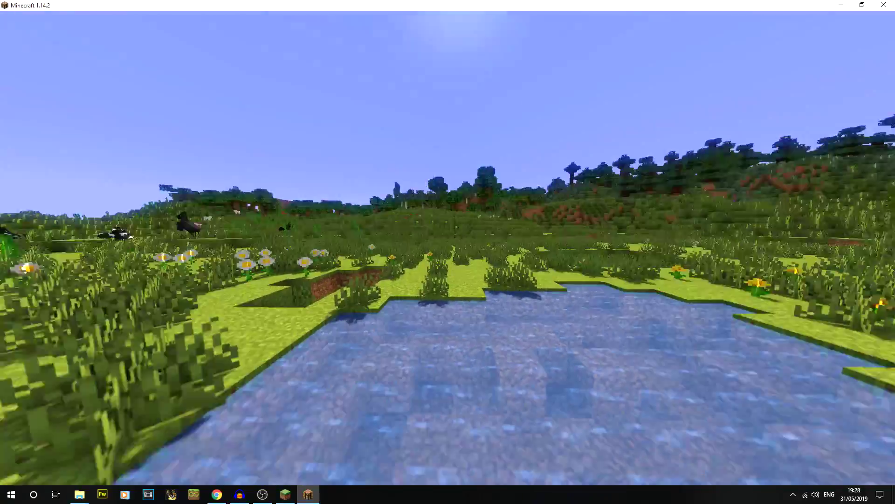
{"action": "key", "text": "space"}
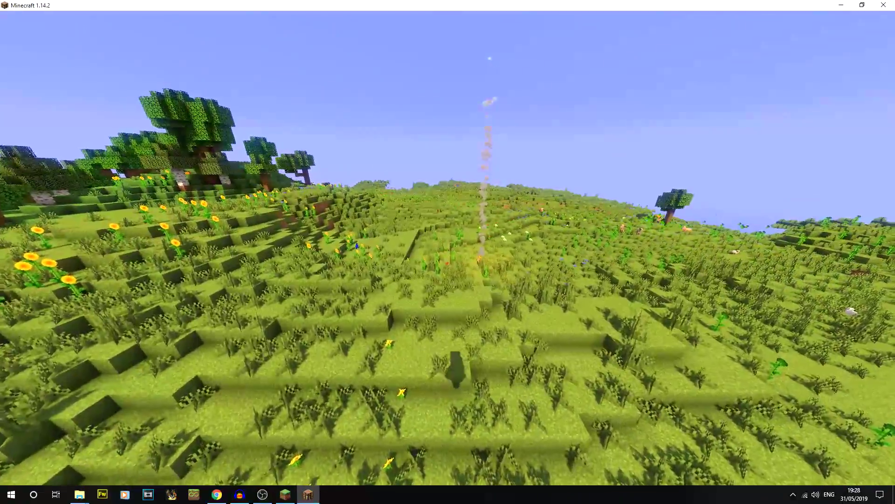
{"action": "key", "text": "shift"}
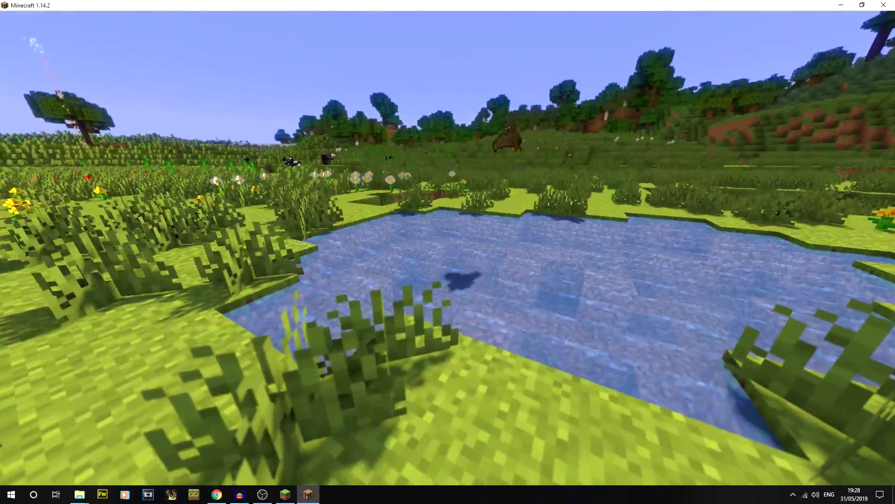
Step: Switch the active shader pack back to "Triliton's V8 Shaders 1.13 ready (1).zip" and return to the game in fullscreen
{"action": "key", "text": "Escape"}
{"action": "left_click", "coordinate": [388, 291]}
{"action": "left_click", "coordinate": [368, 231]}
{"action": "left_click", "coordinate": [351, 322]}
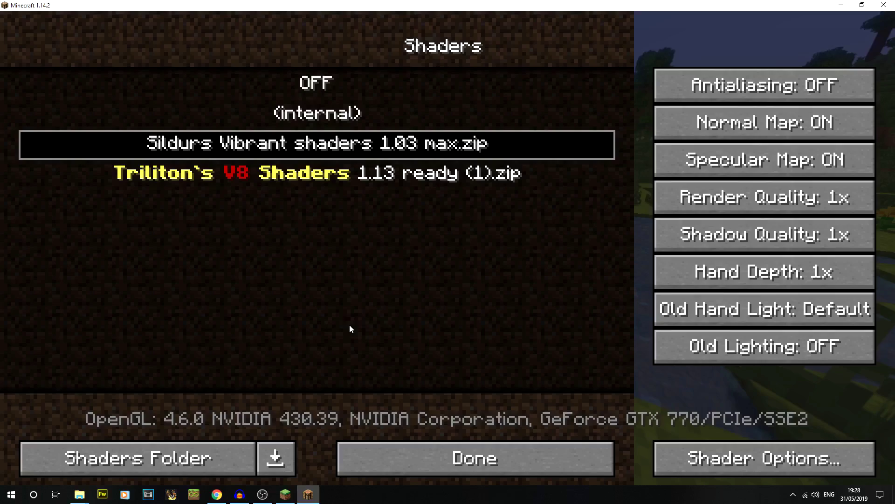
{"action": "left_click", "coordinate": [328, 175]}
{"action": "key", "text": "Escape"}
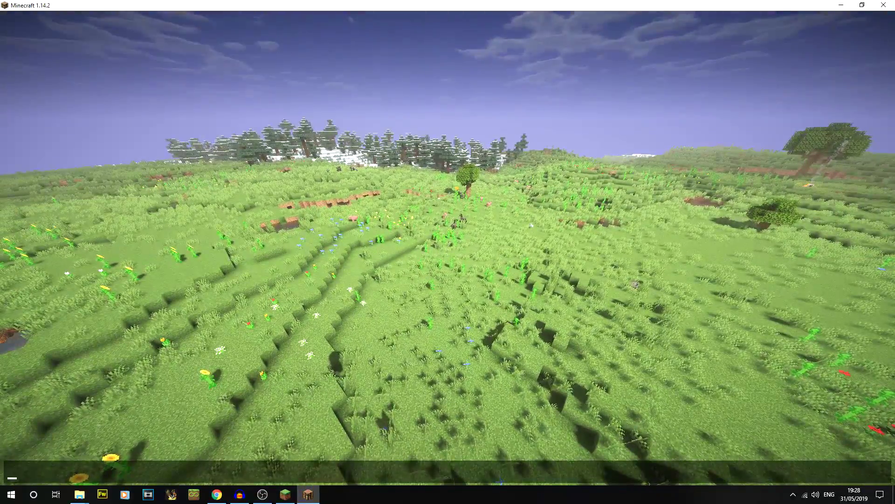
{"action": "key", "text": "F11"}
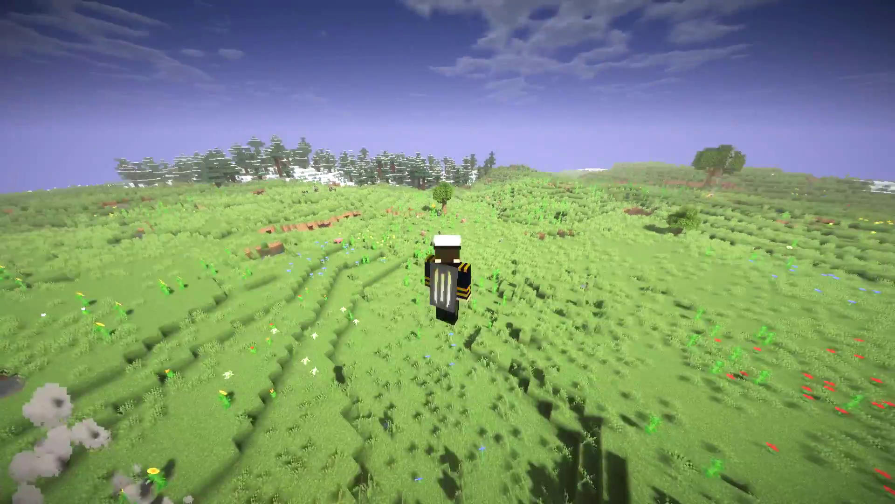